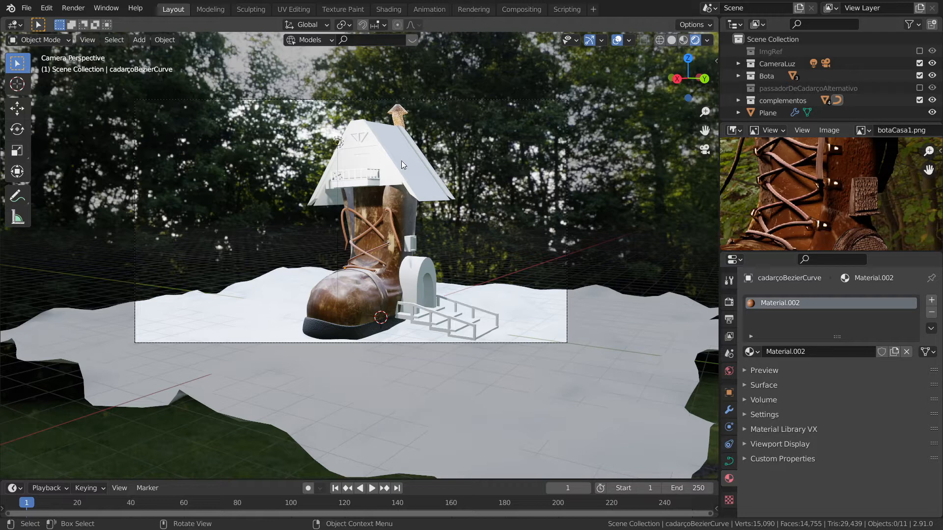
- Select the house roof telhado, switch to the Shading workspace, and isolate the roof with rendered viewport shading
left_click(387, 172)
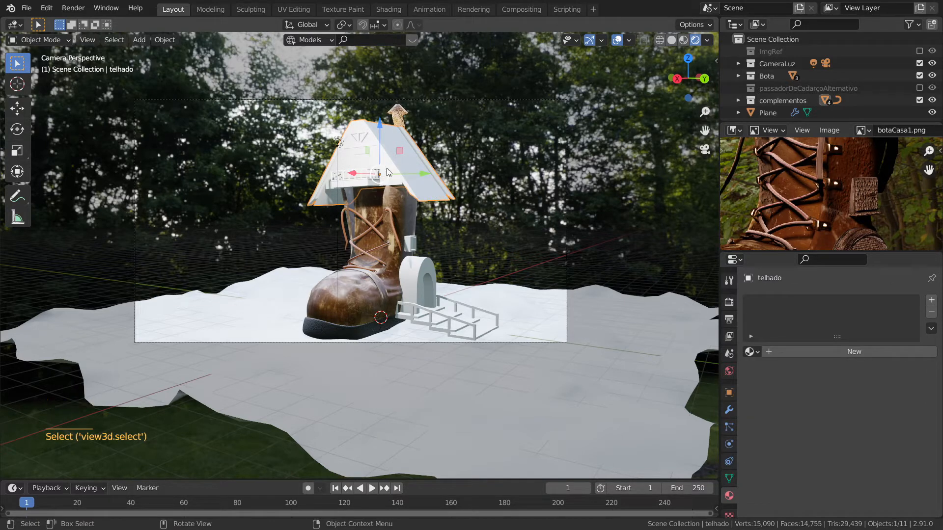
left_click(384, 10)
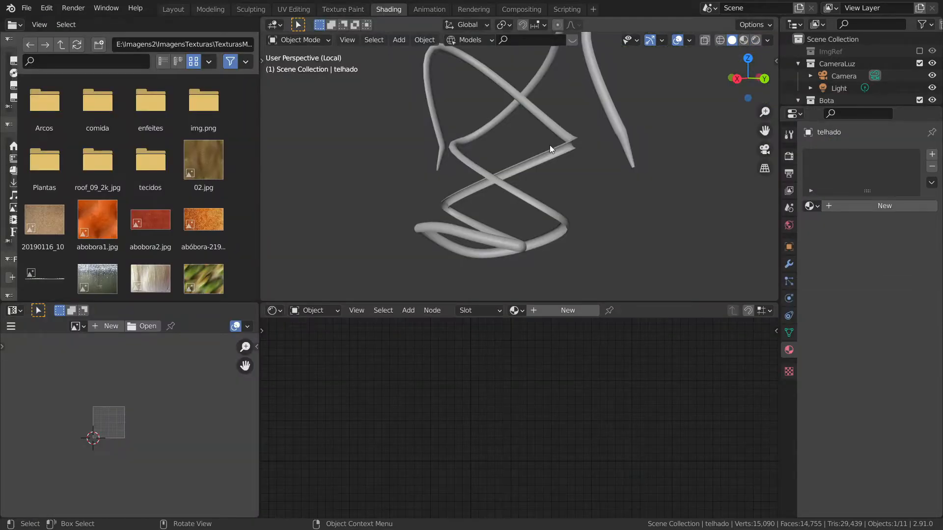
key("KP_Divide")
key("KP_Divide")
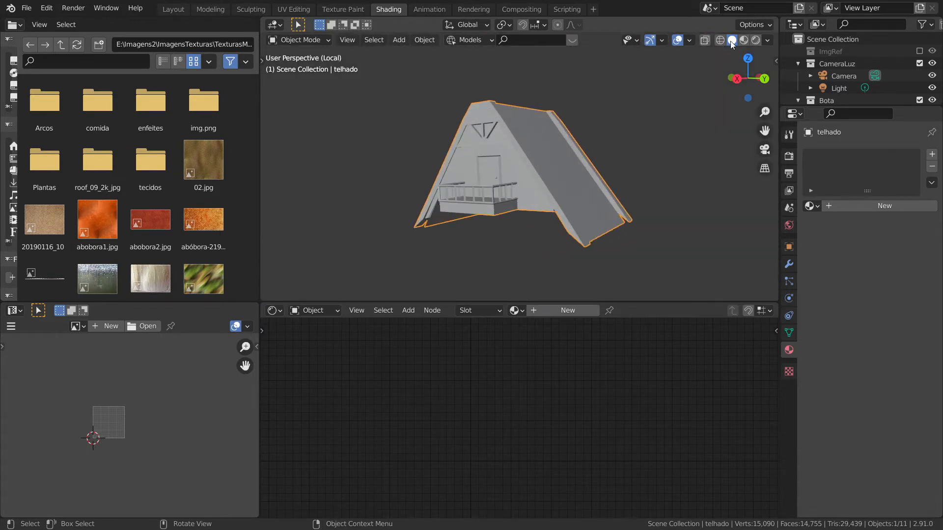
left_click(755, 40)
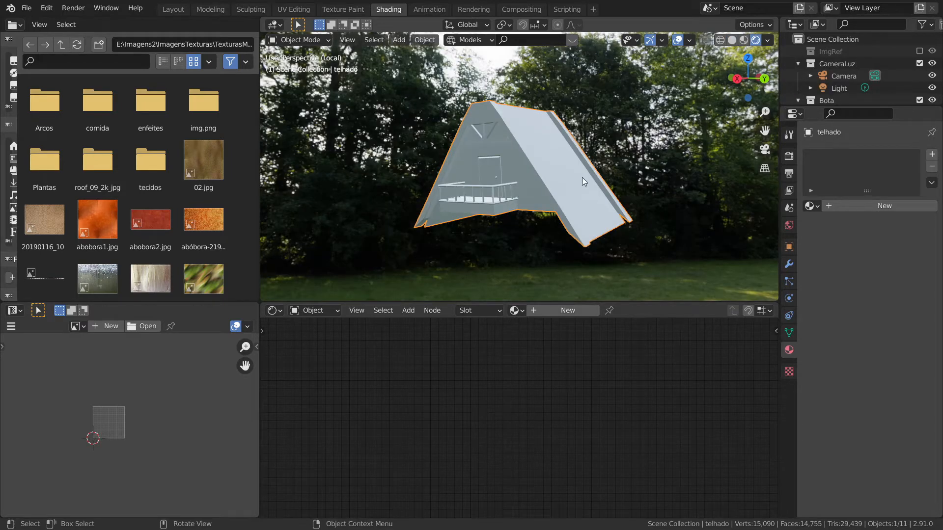
scroll(559, 179, "up", 3)
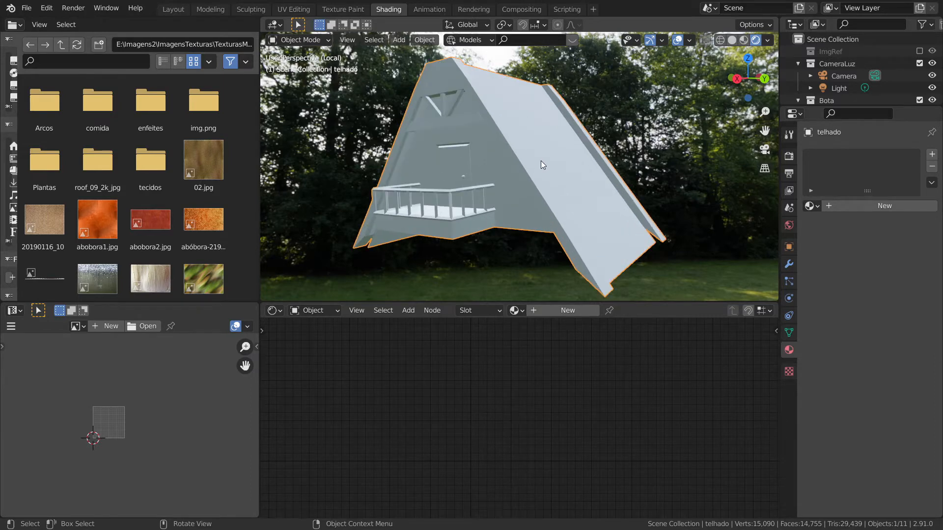
- Enter Edit Mode on the roof and select all the large panel faces on both slopes
key("Tab")
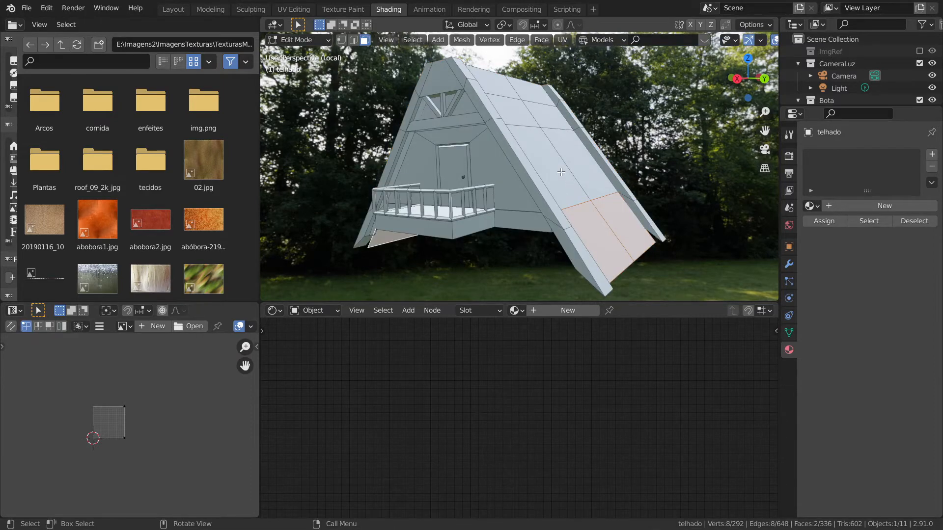
scroll(113, 425, "up", 5)
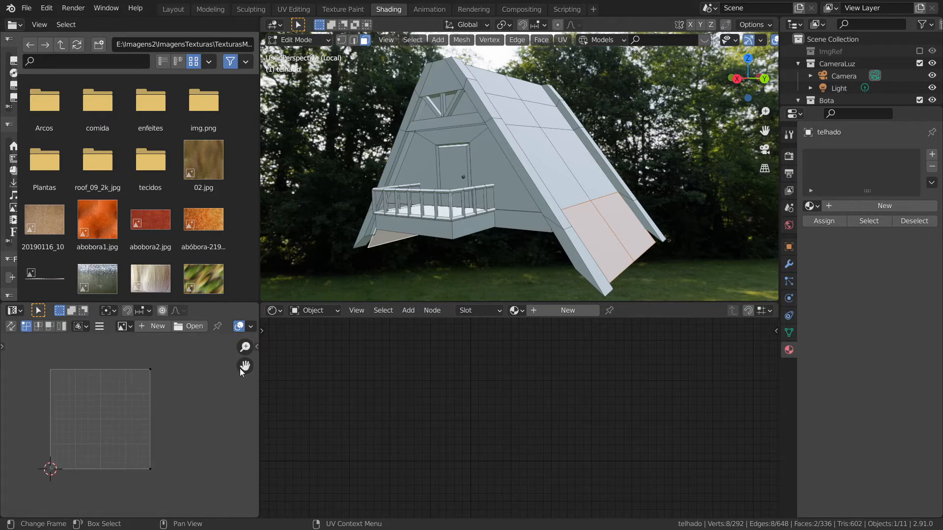
left_click(548, 167)
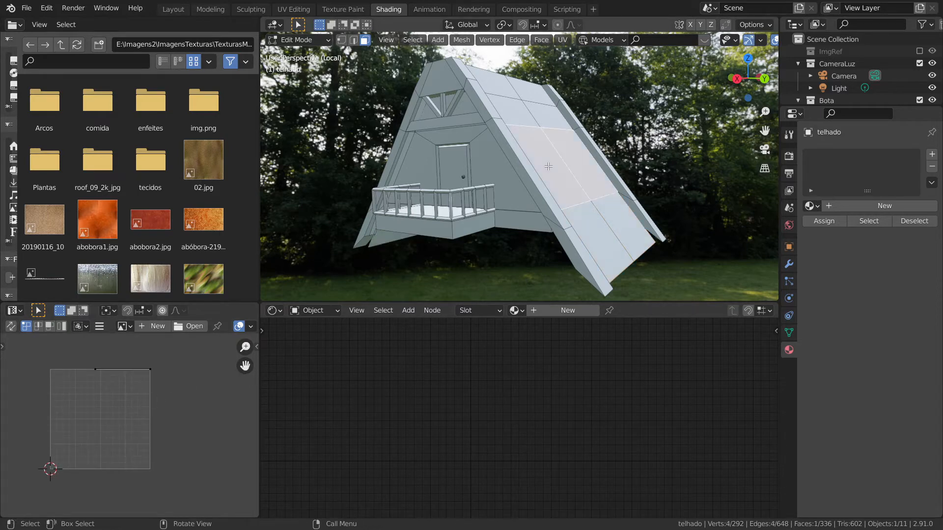
left_click(530, 123, "alt")
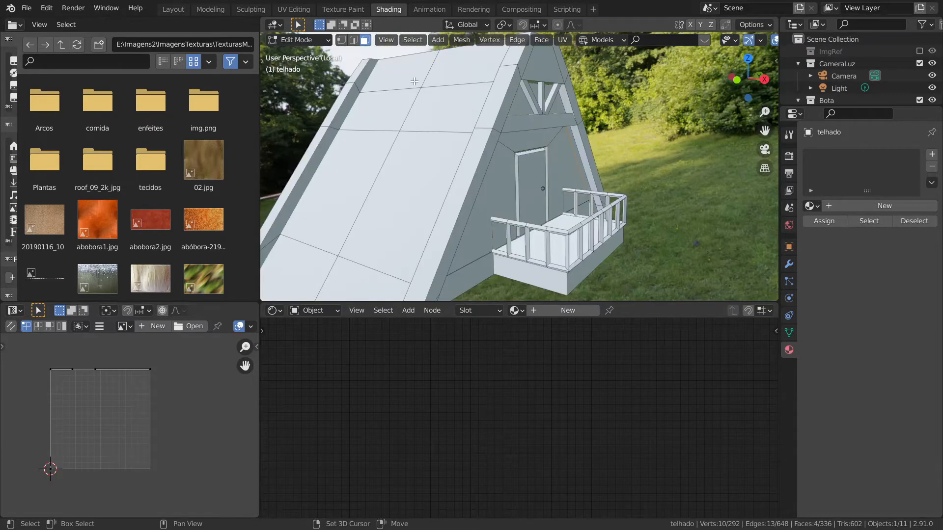
left_click(414, 81, "shift")
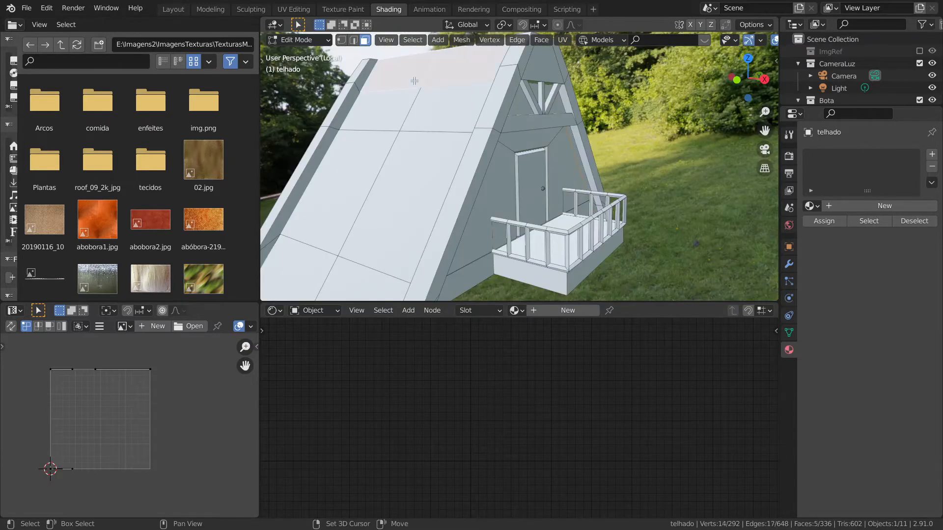
left_click(392, 118, "shift")
left_click(373, 194, "shift")
middle_click_drag(373, 194, 408, 194)
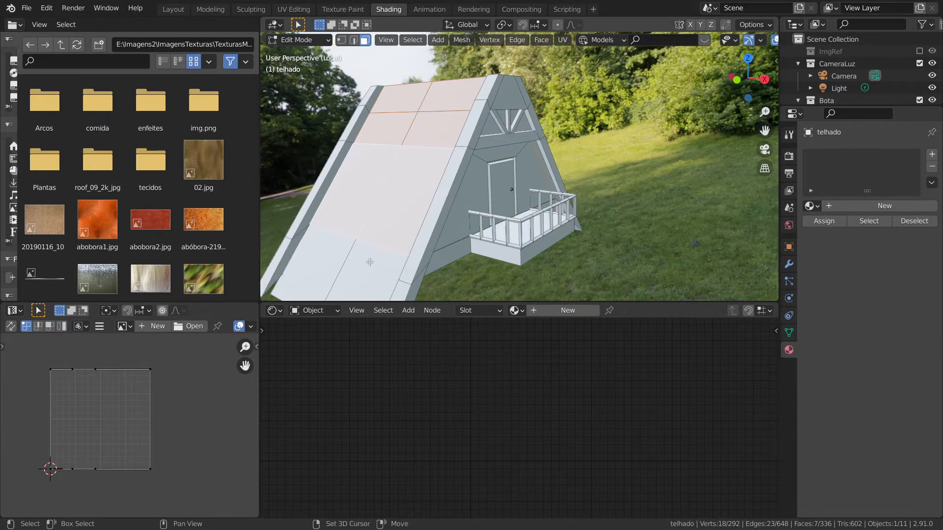
left_click(338, 261, "shift")
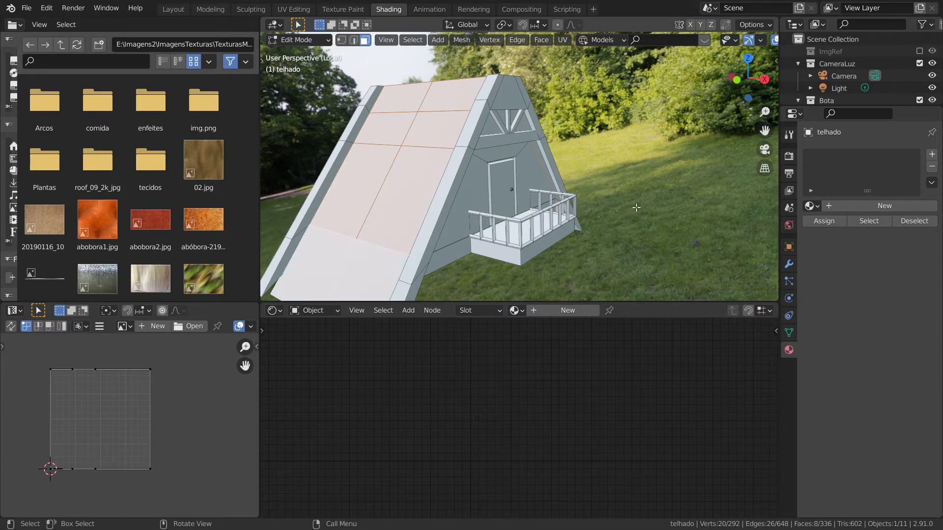
middle_click_drag(638, 211, 520, 216)
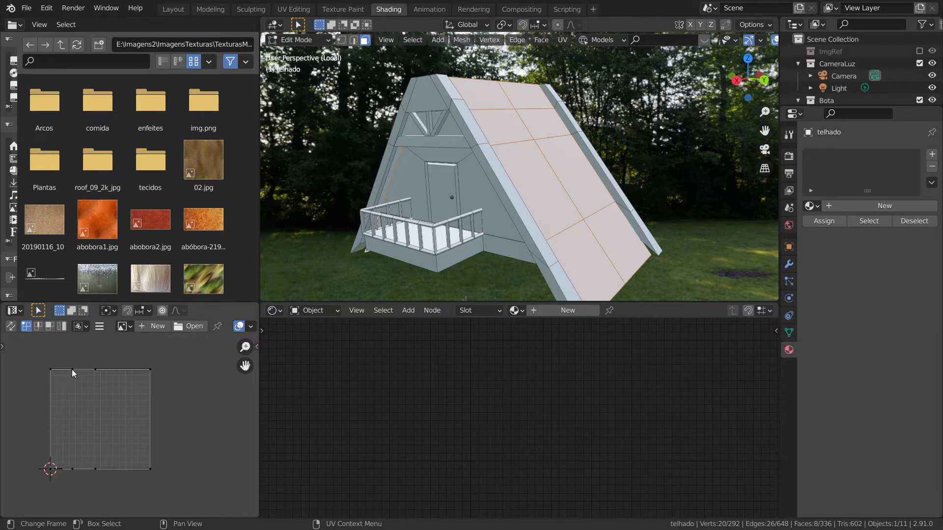
key("g")
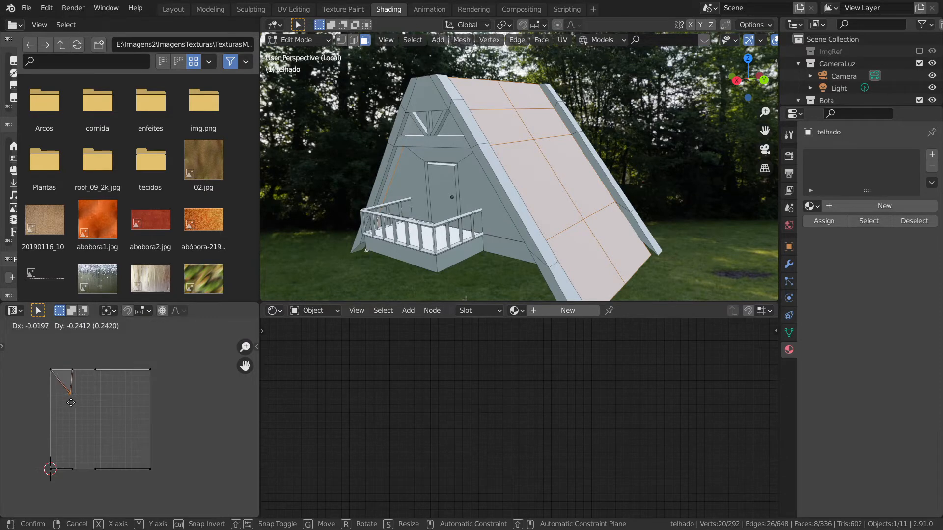
right_click(77, 402)
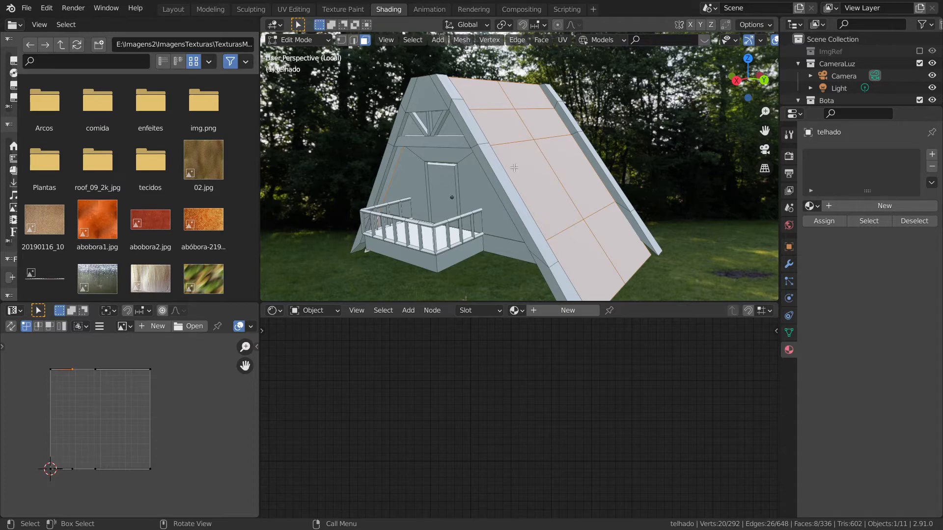
- Create two new materials in separate slots for the roof and unwrap the selected slope faces
left_click(858, 204)
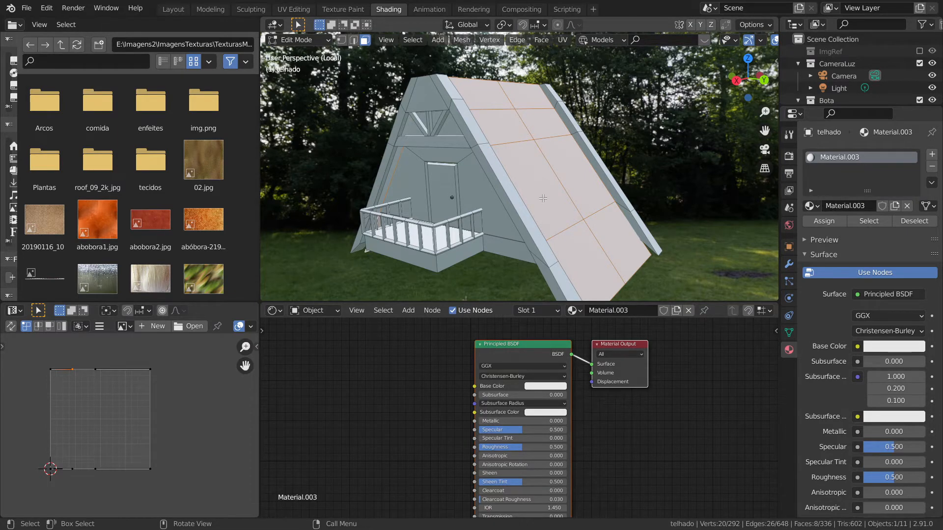
left_click(932, 155)
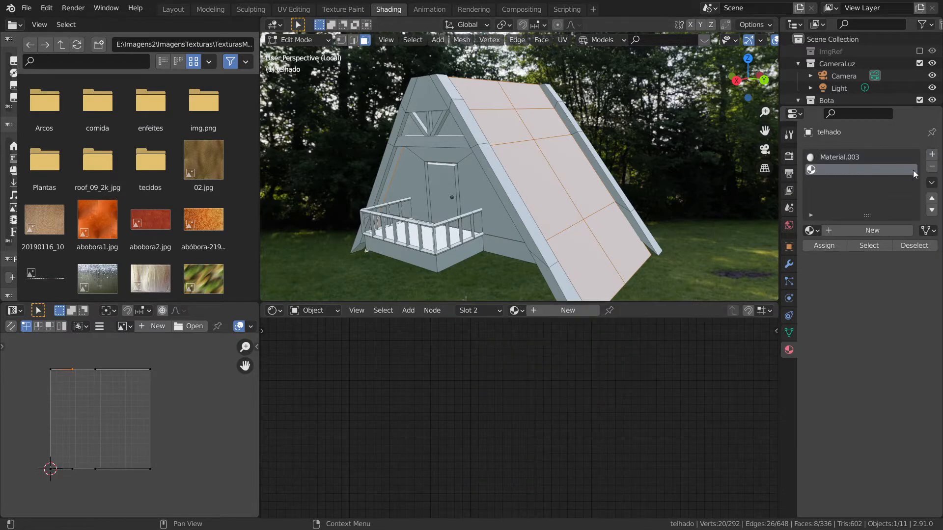
left_click(842, 229)
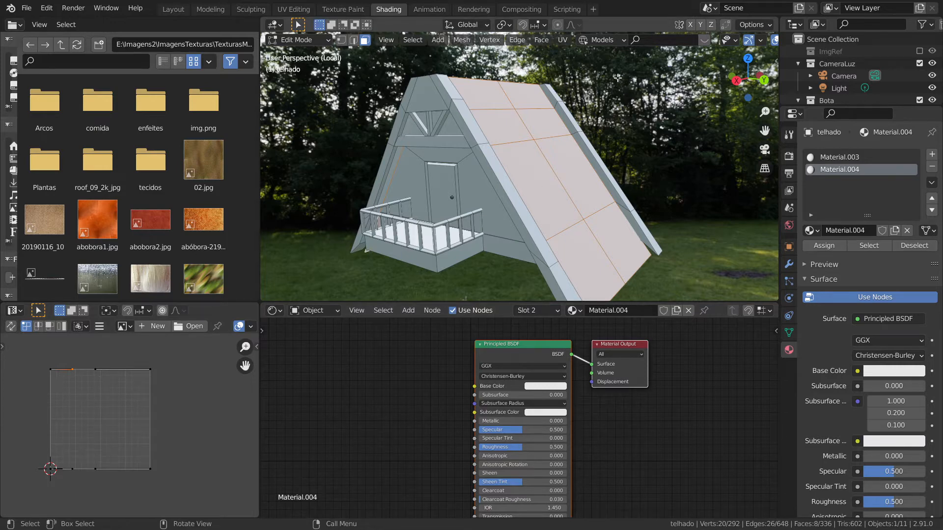
key("u")
left_click(602, 75)
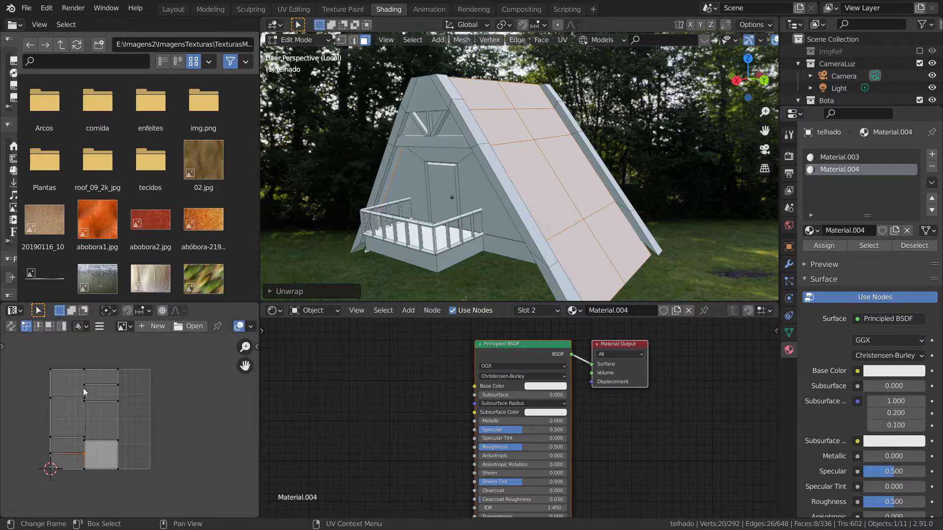
- Connect the roof_09_diff_2k.jpg texture to Material.004's Base Color and assign that material to the selected roof faces
double_click(93, 163)
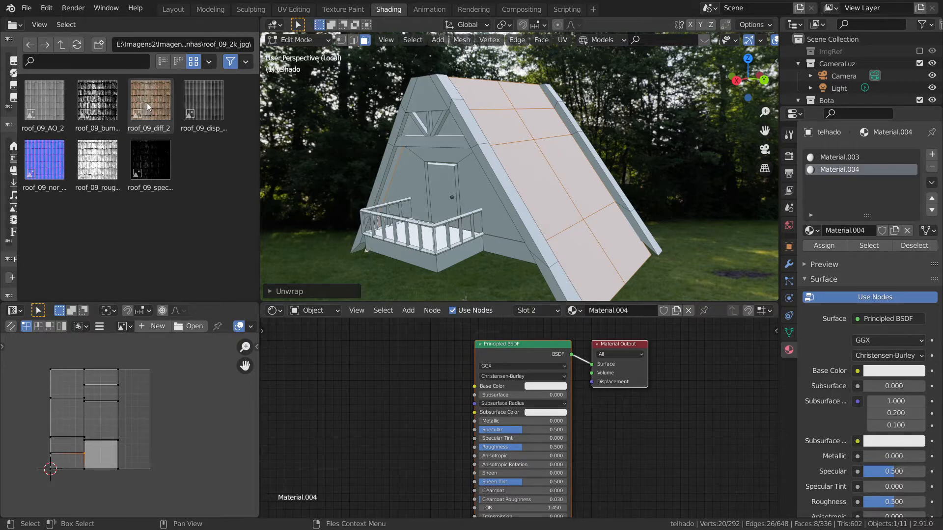
left_click_drag(146, 102, 337, 369)
left_click_drag(424, 379, 474, 386)
left_click(821, 245)
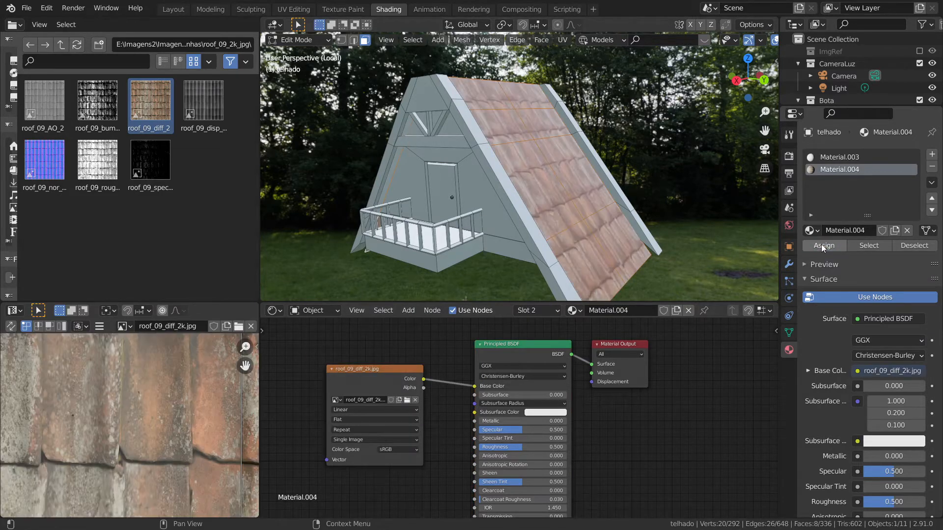
- Select all the roof faces' UVs and shift them inward and slightly upward over the tile texture
middle_click_drag(649, 257, 566, 255)
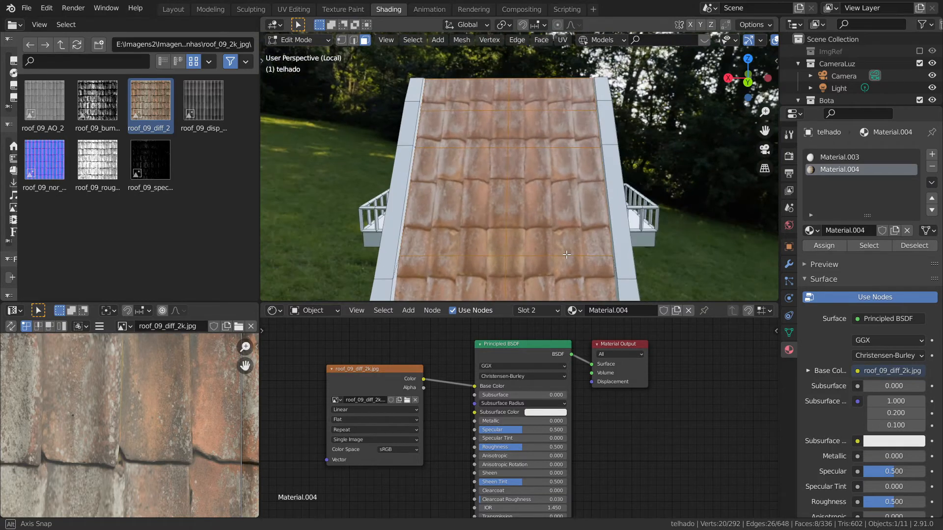
scroll(567, 255, "down", 3)
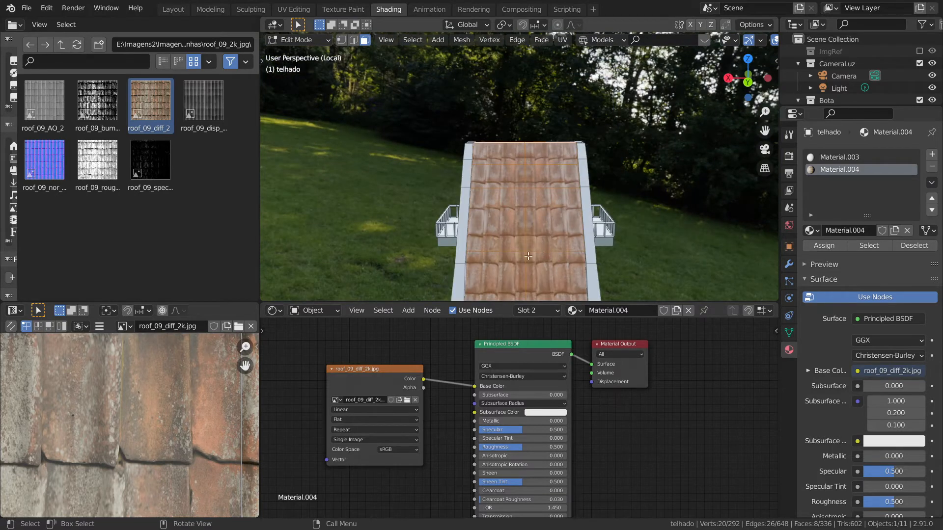
scroll(151, 426, "down", 5)
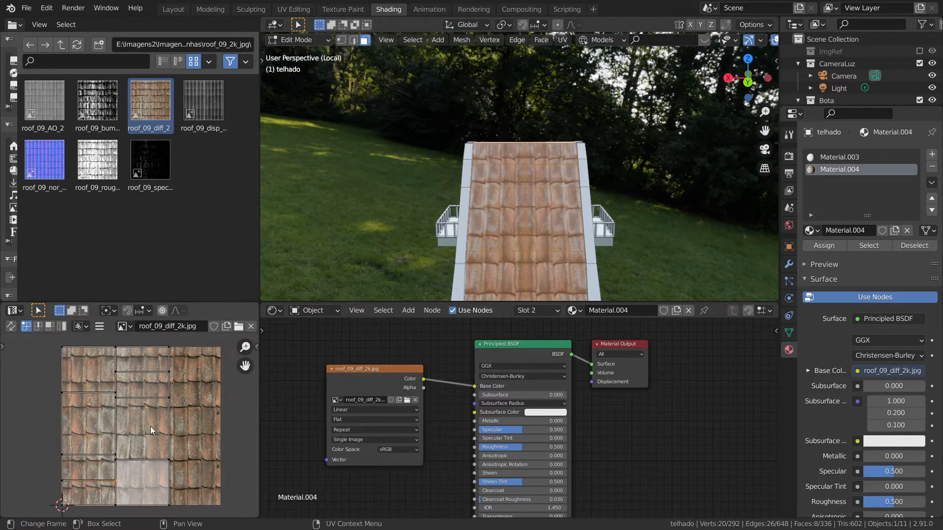
key("a")
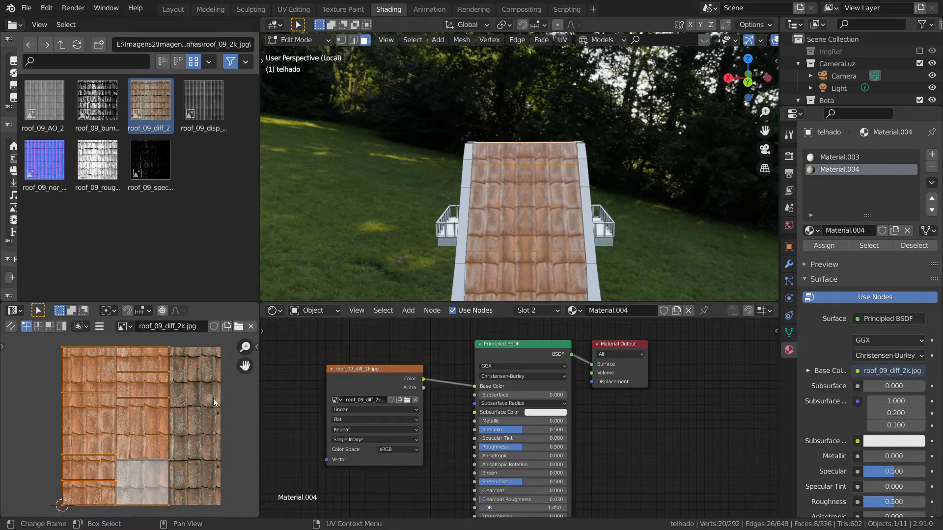
middle_click_drag(538, 232, 427, 216)
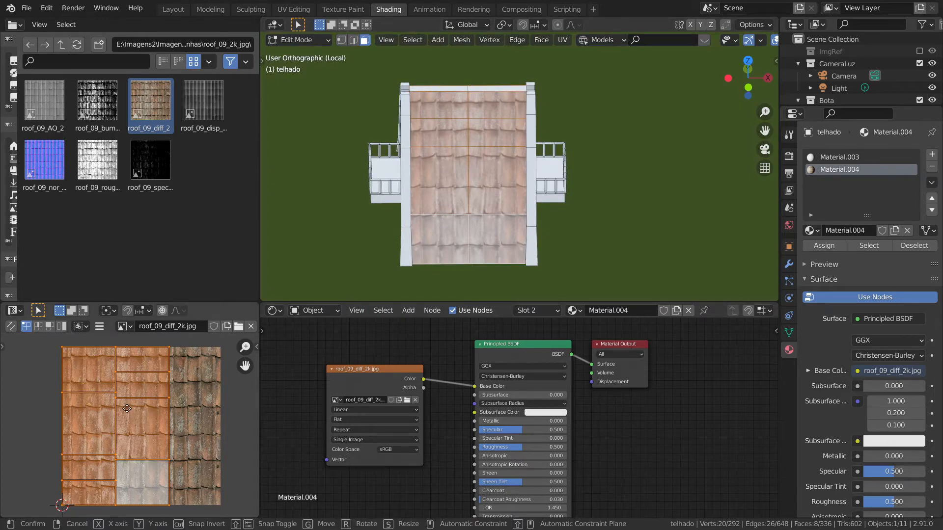
key("g")
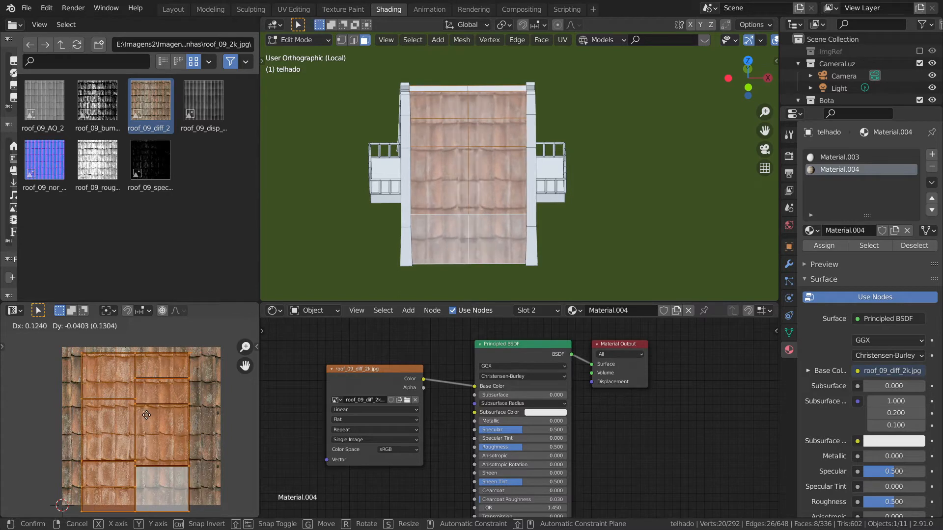
right_click(163, 415)
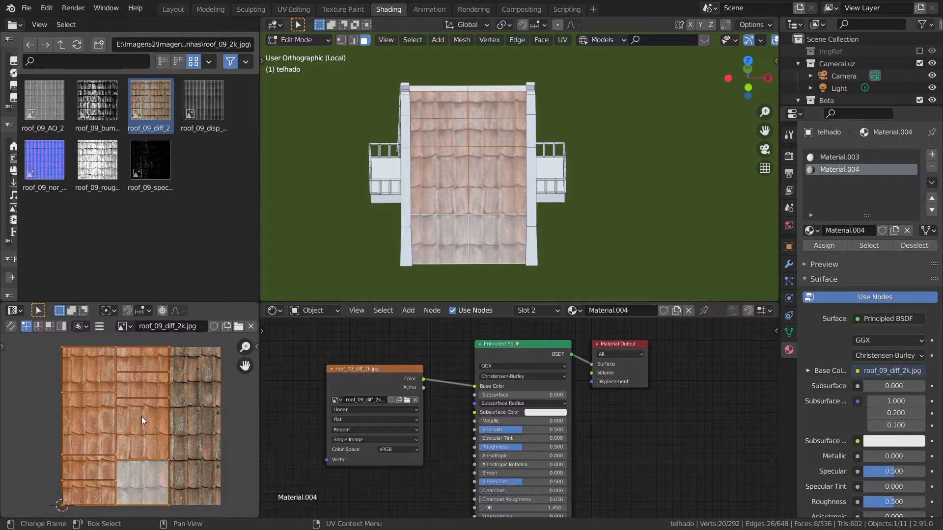
key("g")
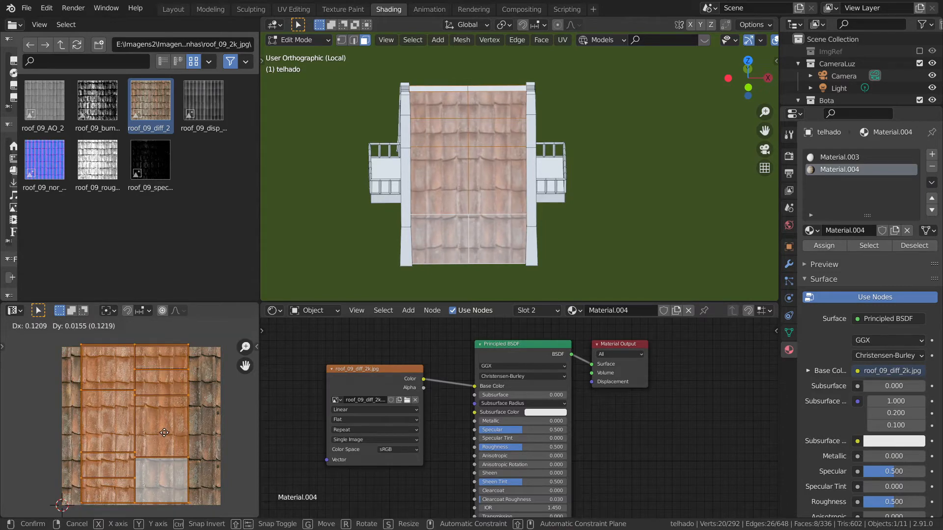
left_click(164, 432)
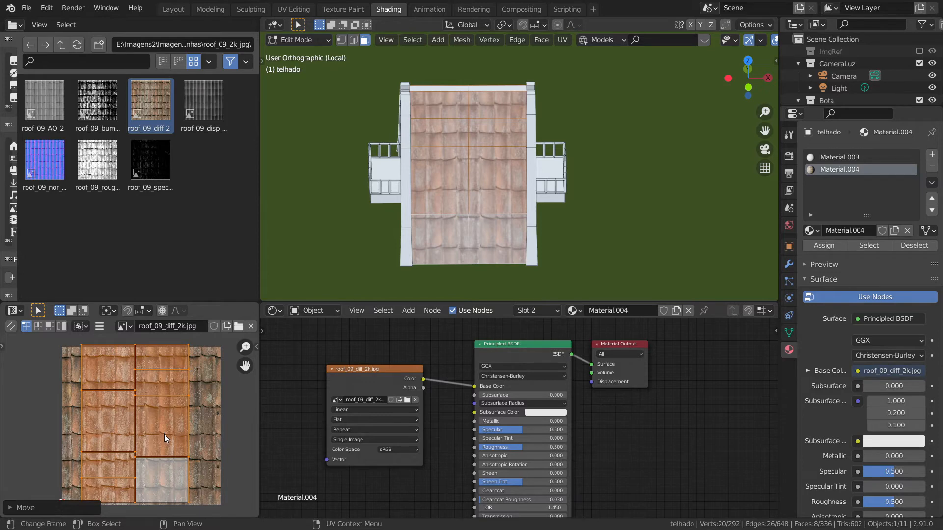
scroll(165, 437, "down", 1)
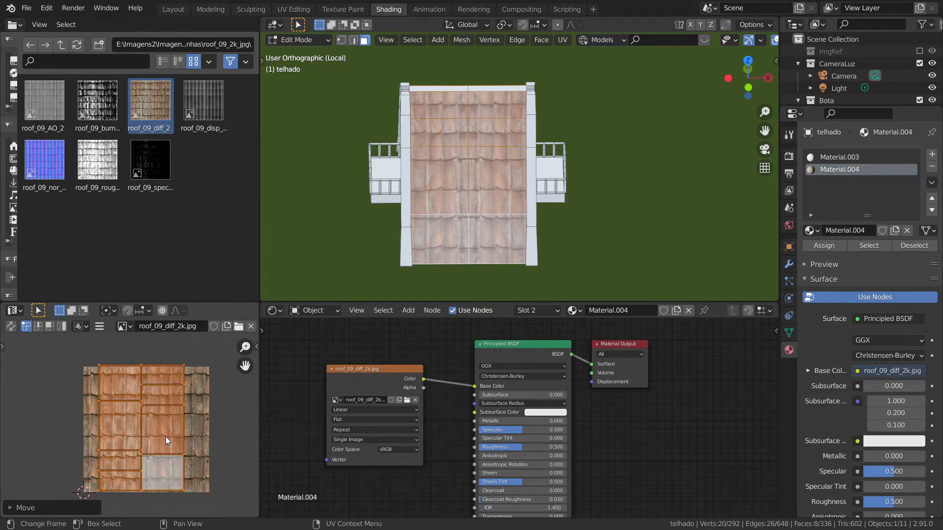
key("ctrl+z")
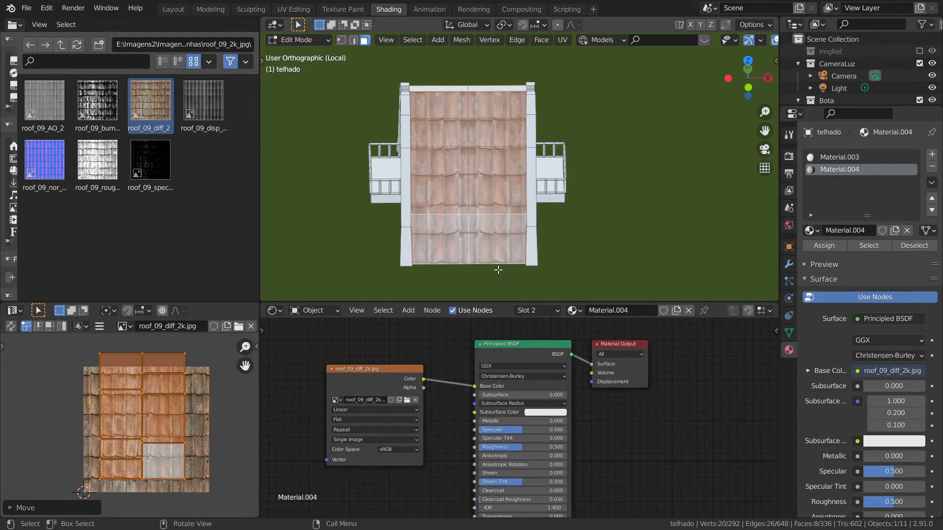
- Project the selected roof faces' UVs from the front view, fitted to the texture bounds
middle_click_drag(591, 234, 549, 198)
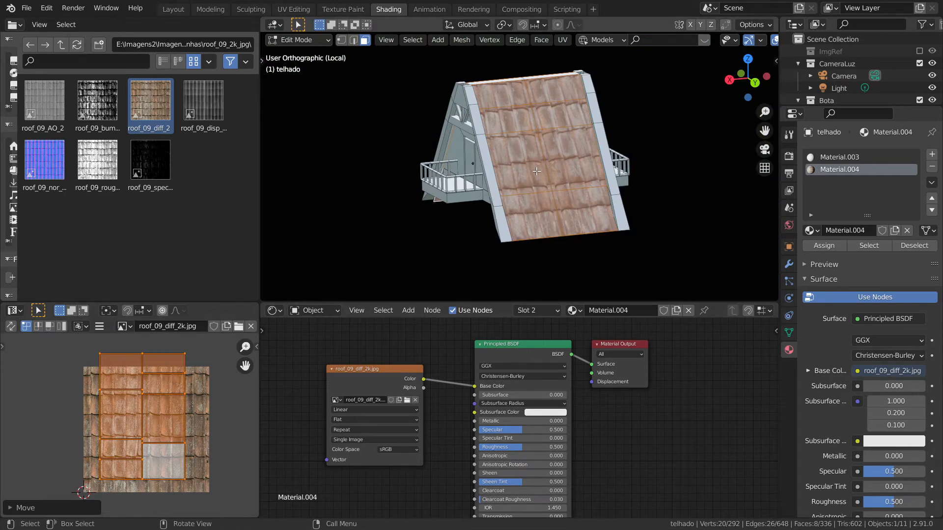
key("KP_1")
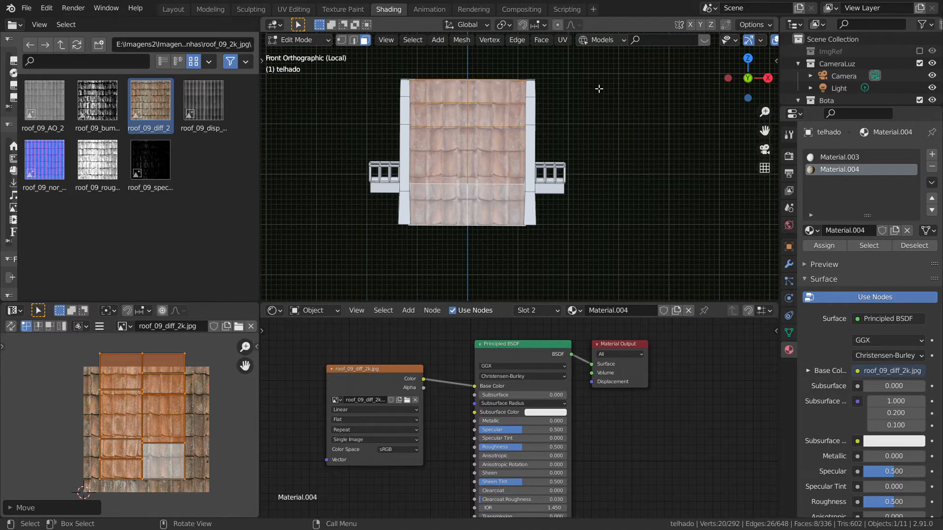
key("u")
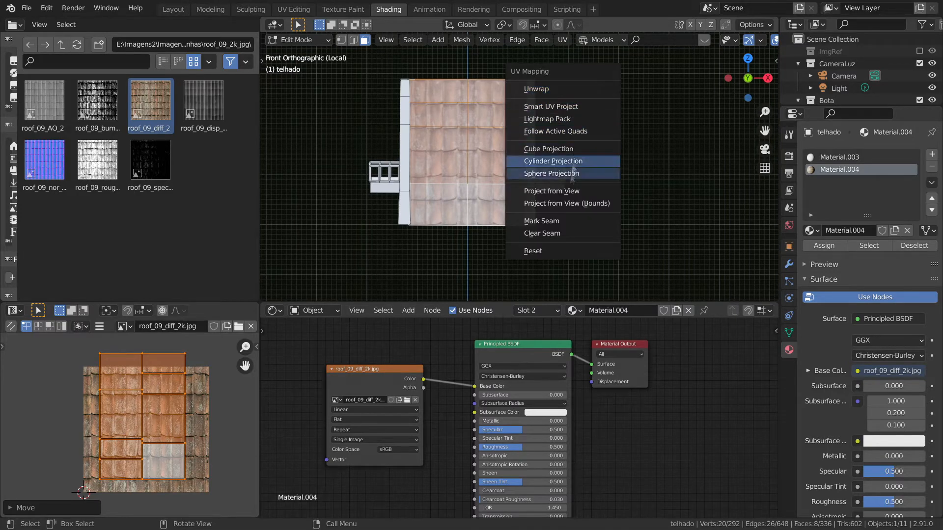
left_click(562, 203)
key("s")
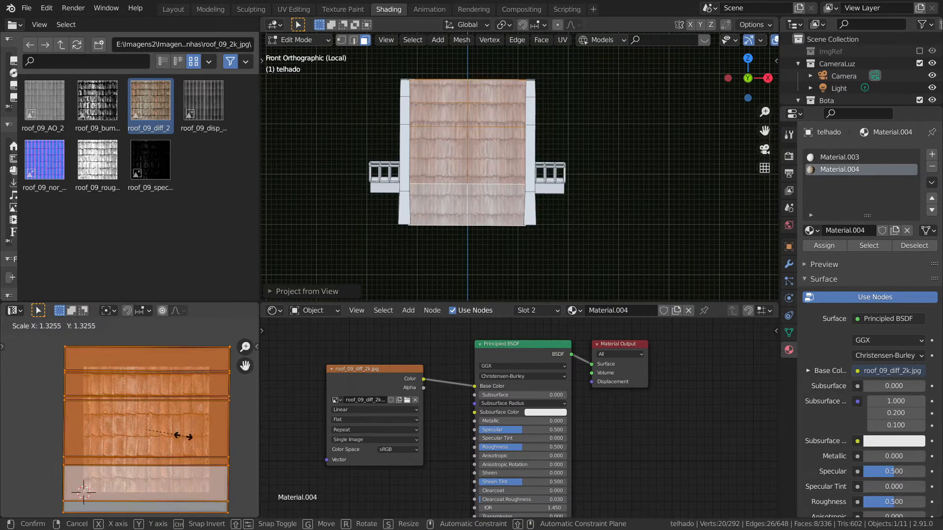
right_click(189, 439)
key("s")
right_click(206, 435)
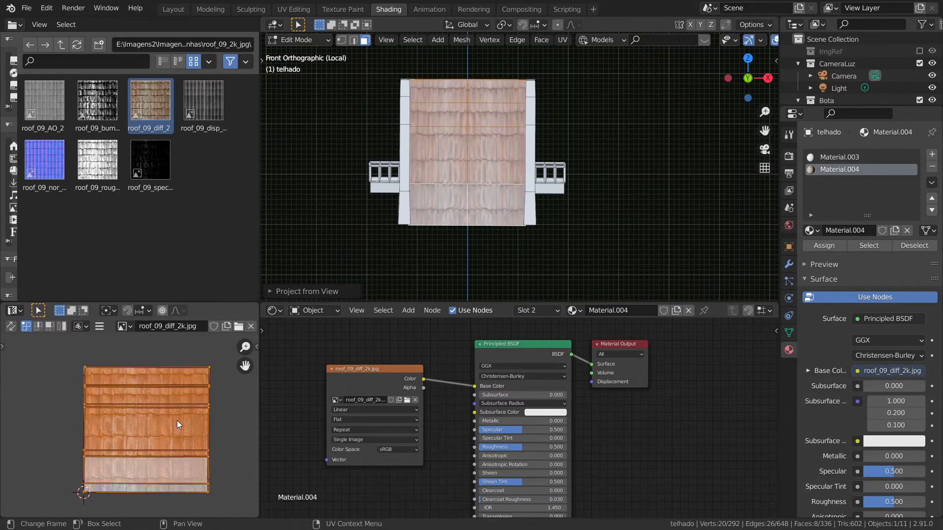
- Scale the roof UVs along X to about 0.55 and shift them slightly upward along Y over the tile texture
key("s")
key("x")
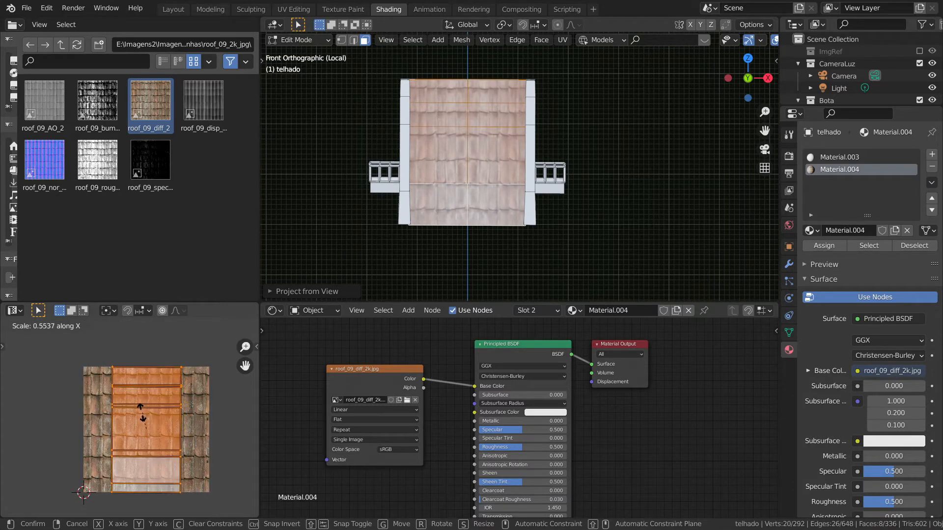
left_click(146, 417)
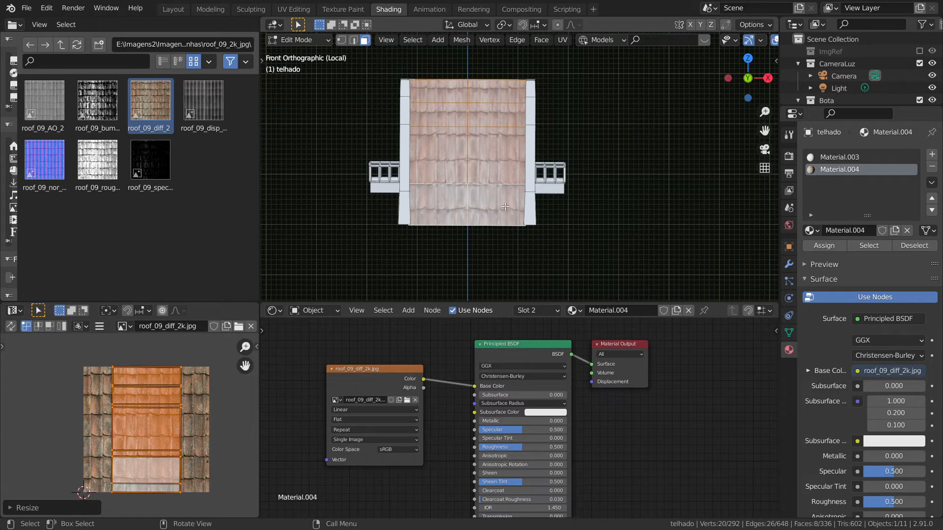
scroll(523, 173, "up", 1)
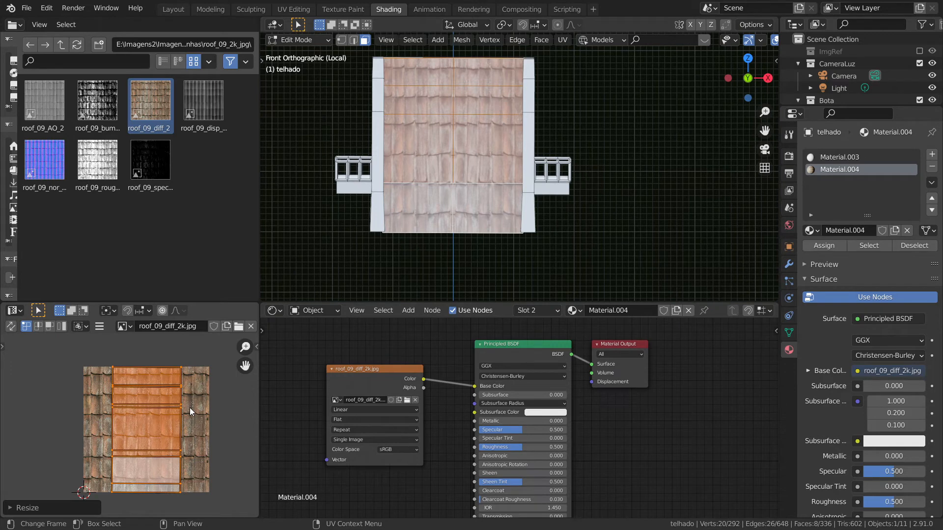
key("g")
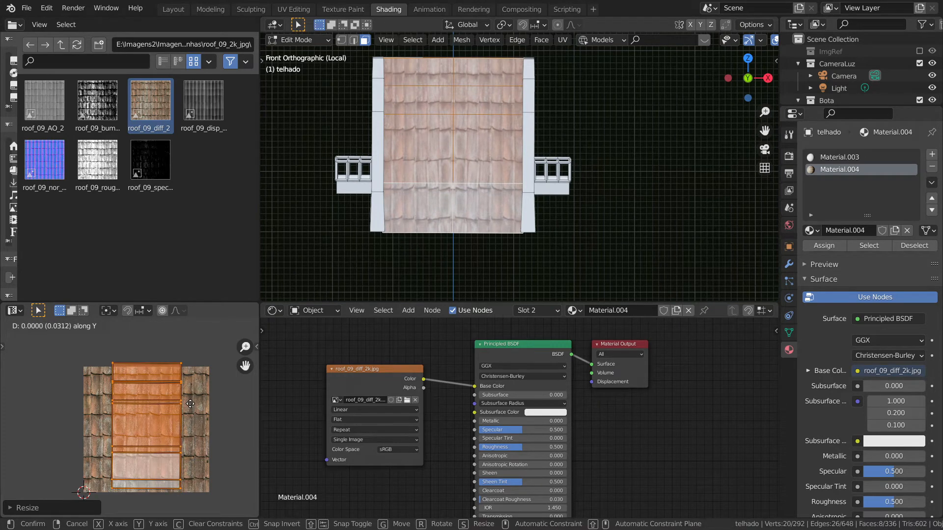
left_click(193, 395)
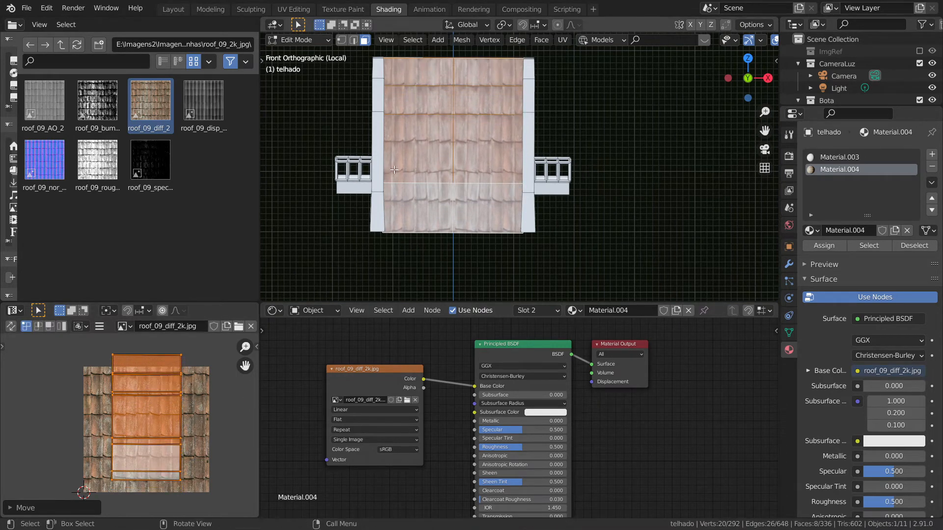
- Narrow the roof UVs further along X to about a third of the tile texture's width
middle_click_drag(393, 170, 541, 198)
key("s")
key("x")
left_click(187, 430)
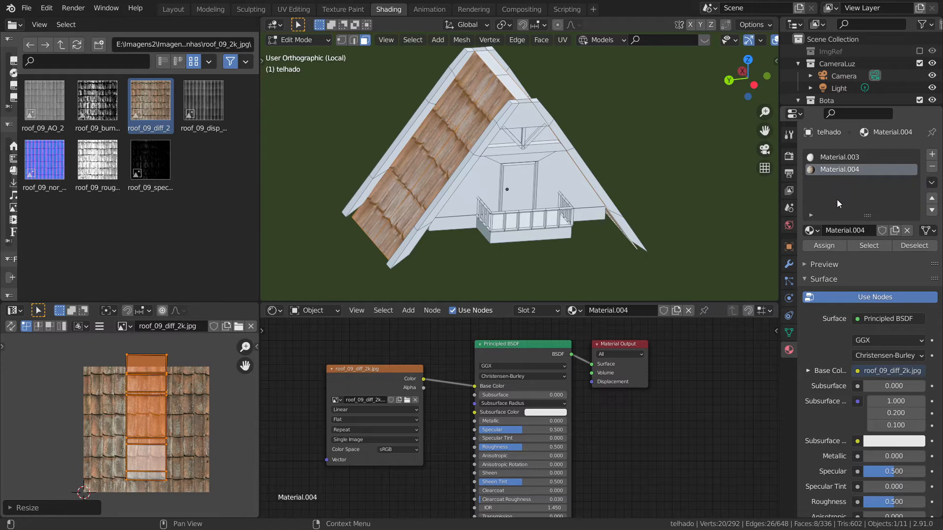
- Rename the roof tile material in the second slot as telhas
left_click(841, 227)
type("telh")
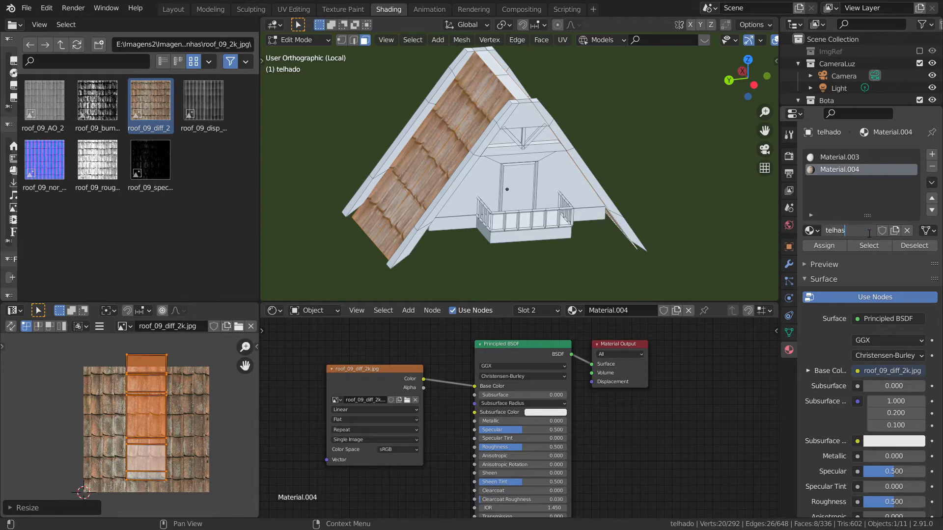
type("as")
key("Return")
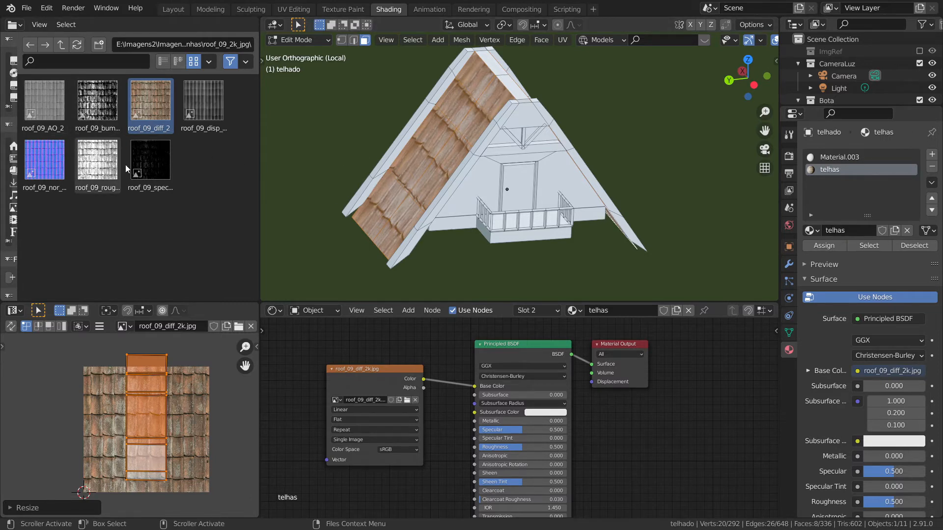
- Enlarge the shader node area and select the roof_09_diff_2k.jpg texture node
scroll(490, 236, "down", 1)
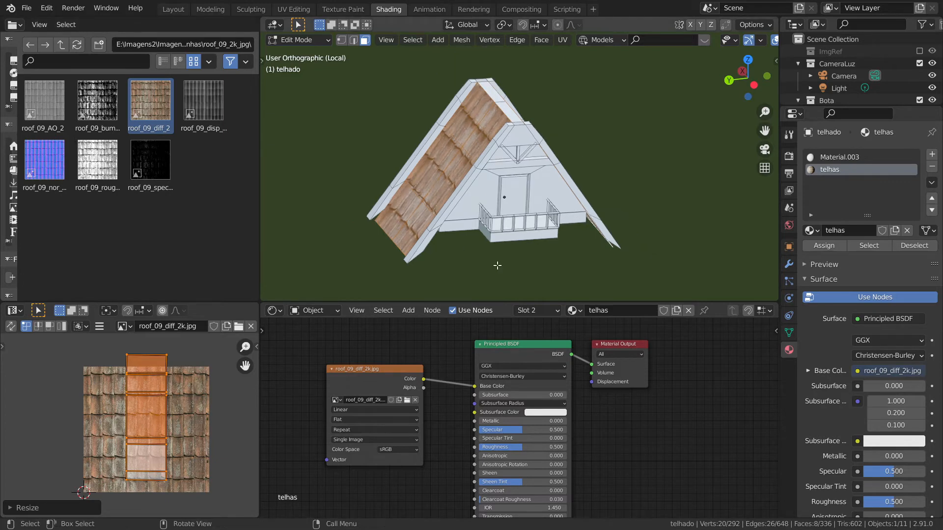
left_click_drag(575, 302, 585, 267)
middle_click_drag(557, 214, 633, 176)
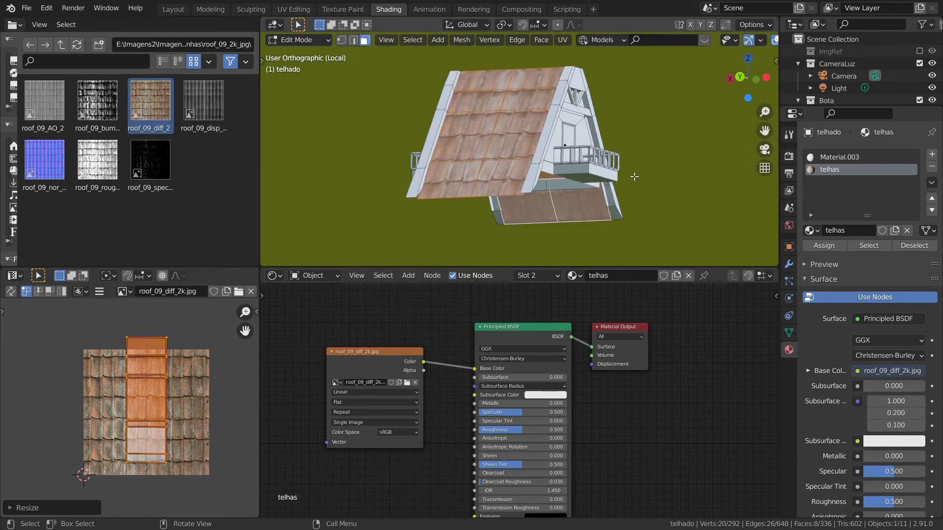
scroll(553, 358, "down", 1)
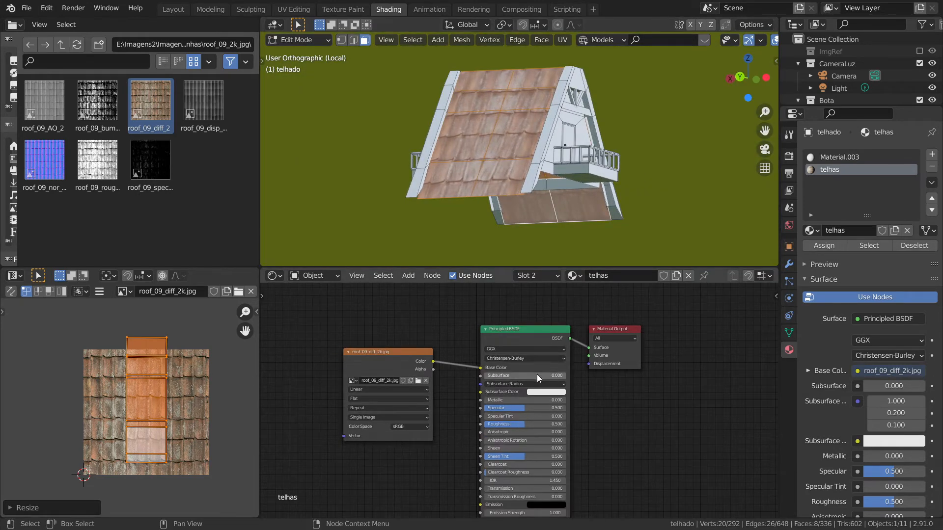
middle_click_drag(537, 374, 576, 309)
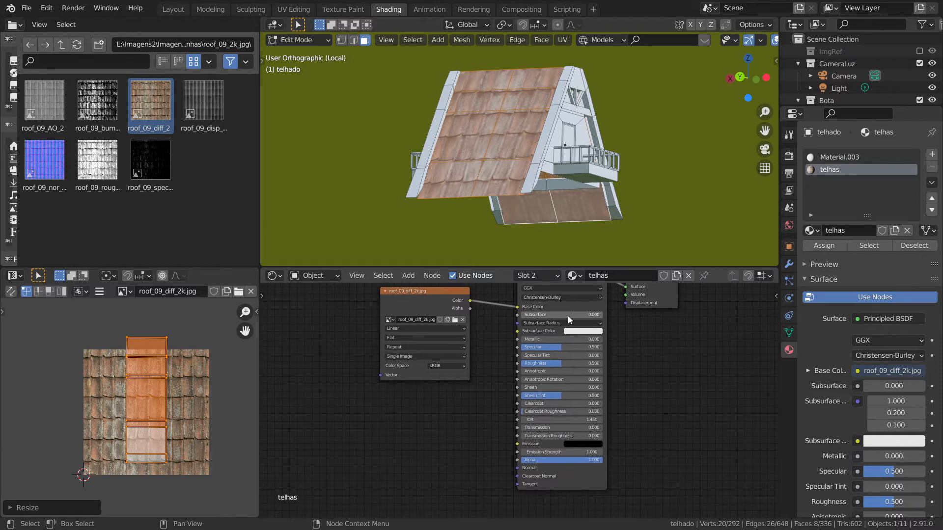
left_click(401, 302)
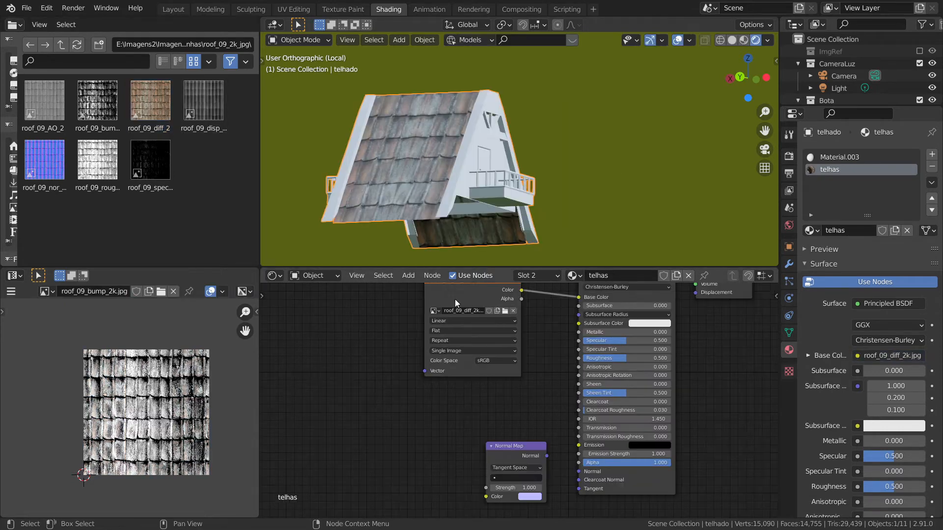
- Duplicate the roof_09_diff_2k.jpg texture node, link the copy's Color to the Normal Map node, and link that node to the shader's Normal input
left_click(455, 299)
key("shift+d")
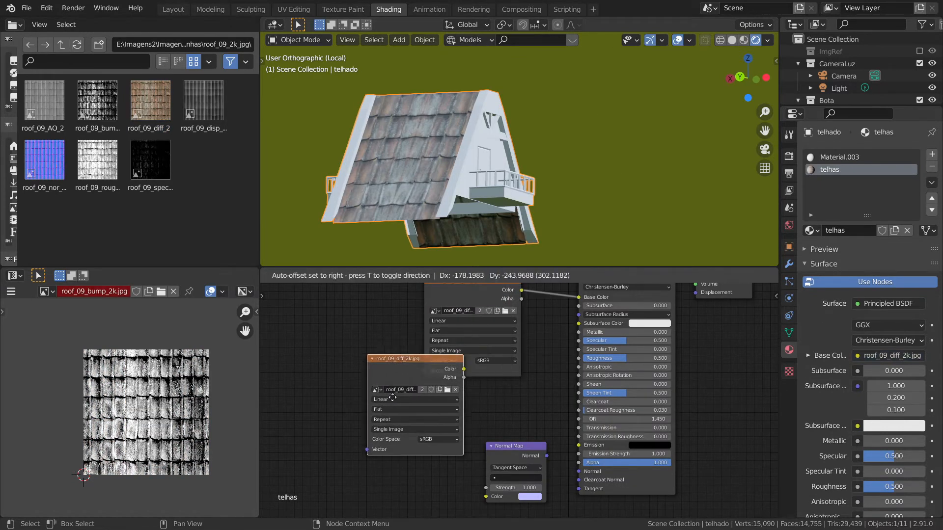
left_click(365, 459)
left_click_drag(436, 431, 486, 497)
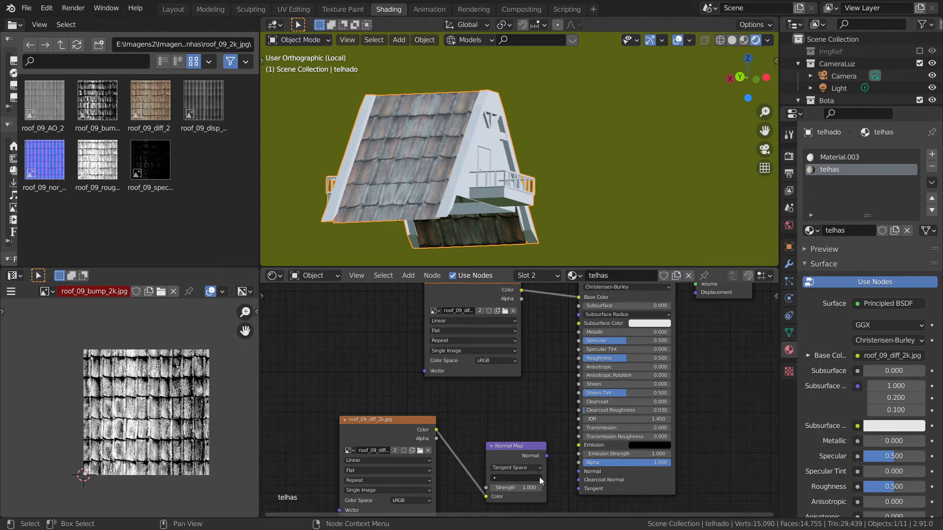
left_click_drag(547, 456, 579, 472)
- Make the duplicated node's image a single-user copy, set its color space to Non-Color, and move the node away from the Normal Map
mouse_move(390, 384)
middle_mouse_down()
mouse_move(377, 374)
mouse_move(393, 305)
middle_mouse_up()
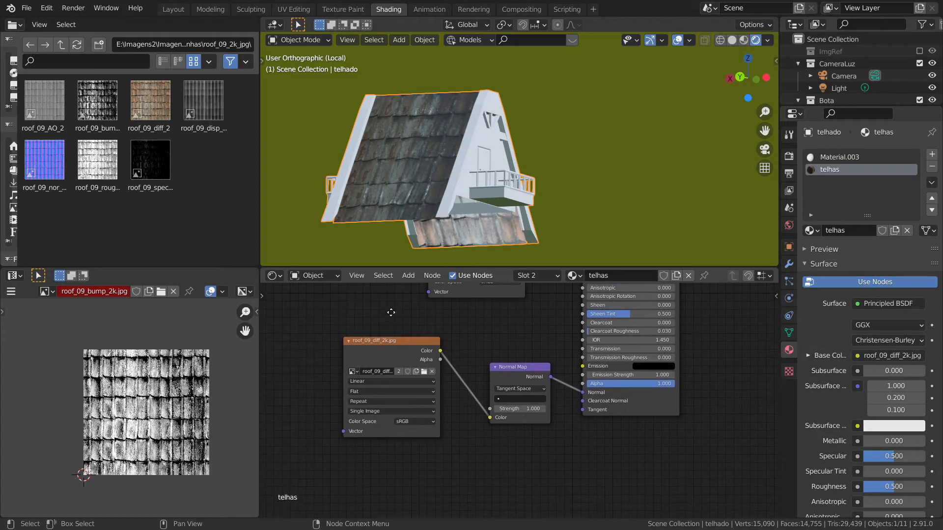
left_click(399, 371)
left_click(407, 421)
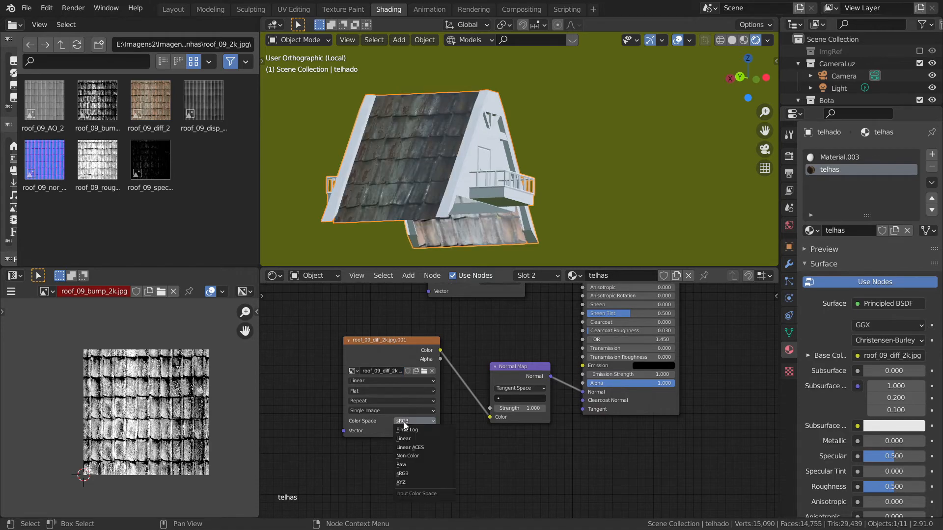
left_click(418, 456)
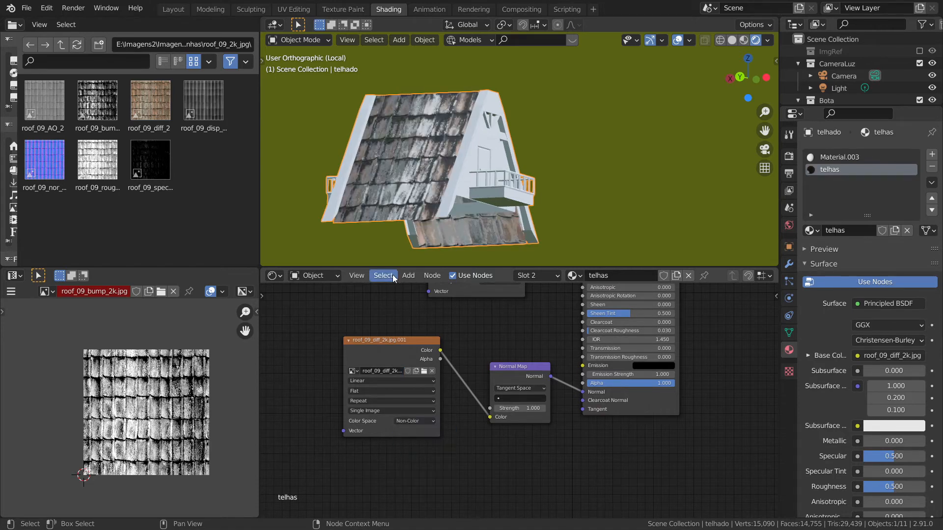
left_click_drag(390, 351, 373, 362)
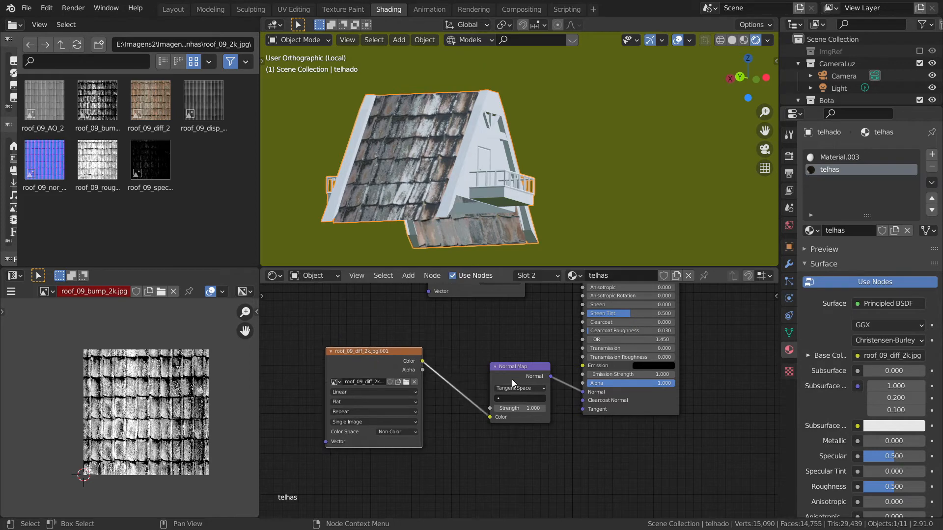
- Set the Normal Map node's strength to 0.2 and check the roof tiles from the other side
left_click(519, 409)
type(".2")
key("Return")
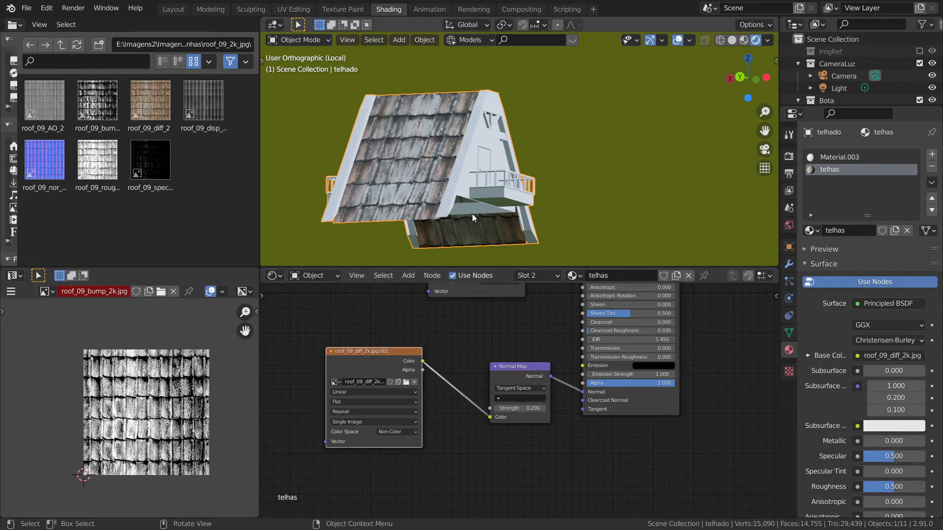
middle_click_drag(488, 208, 409, 211)
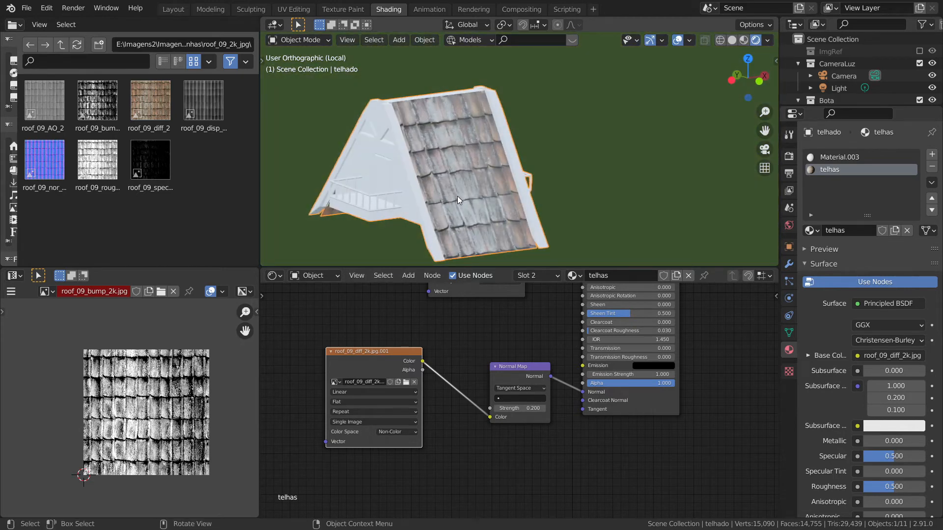
- Move the Normal Map node slightly toward the texture node and switch its type to Bump
left_click_drag(488, 391, 477, 388)
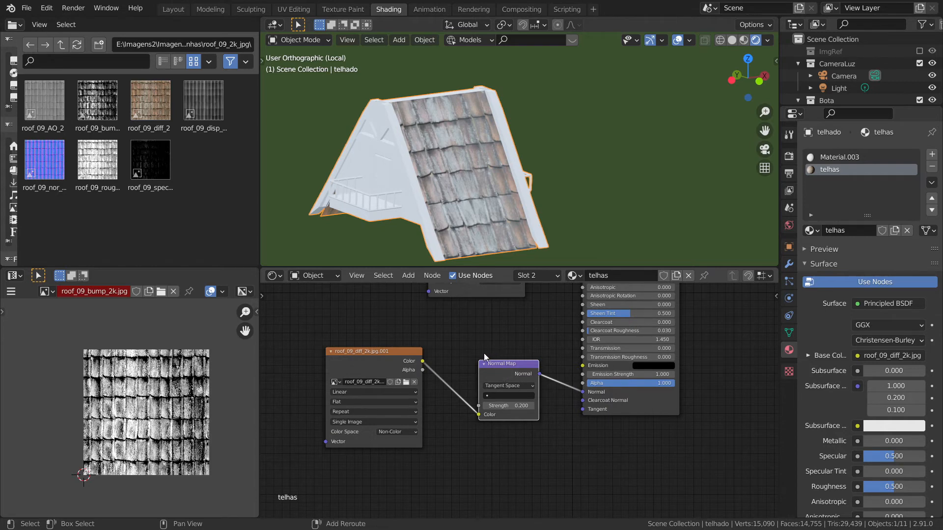
key("shift+s")
mouse_move(484, 364)
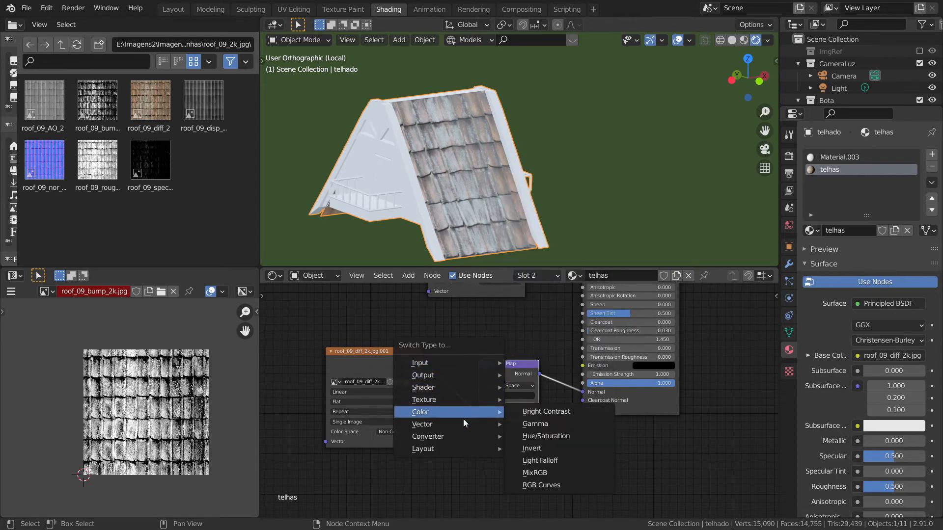
mouse_move(464, 427)
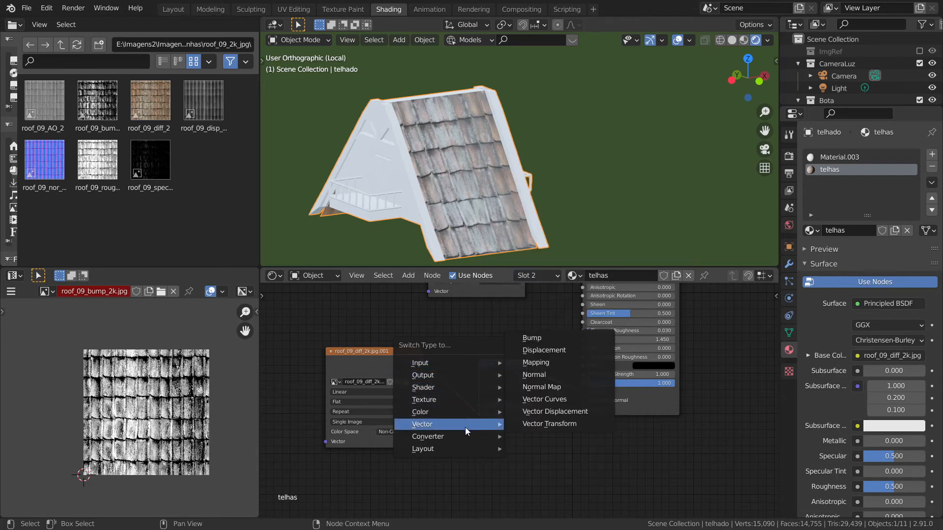
left_click(535, 337)
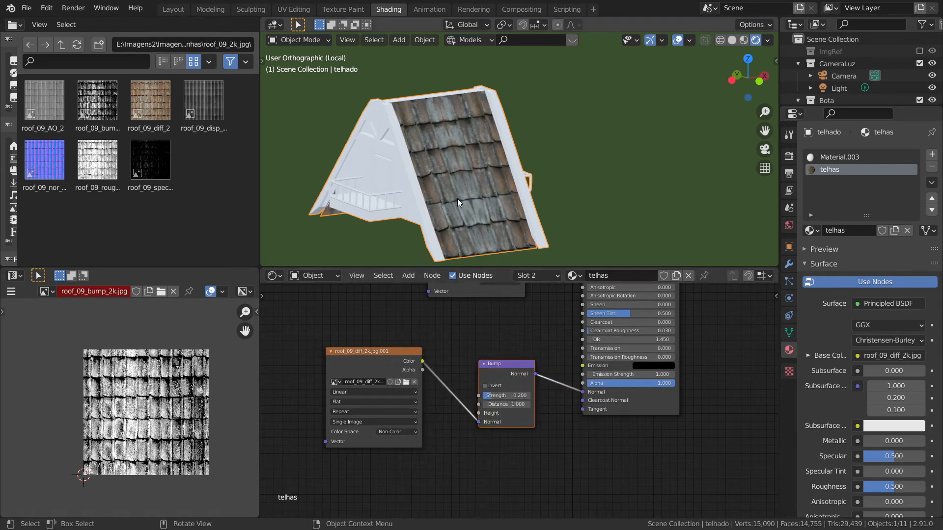
- Reconnect the texture's Color to the Bump node's Height input and set the Bump strength to about 0.533
middle_click_drag(467, 204, 486, 193)
left_click_drag(479, 422, 479, 413)
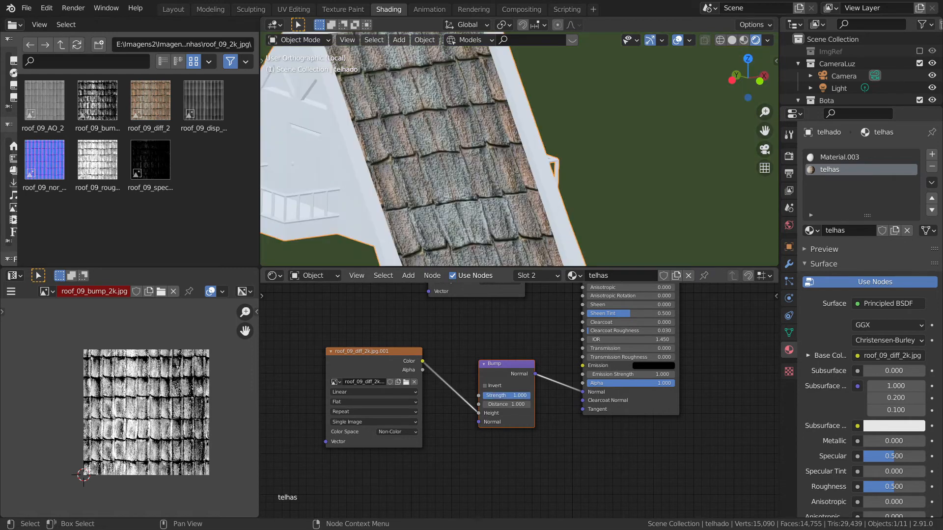
left_click_drag(525, 396, 508, 395)
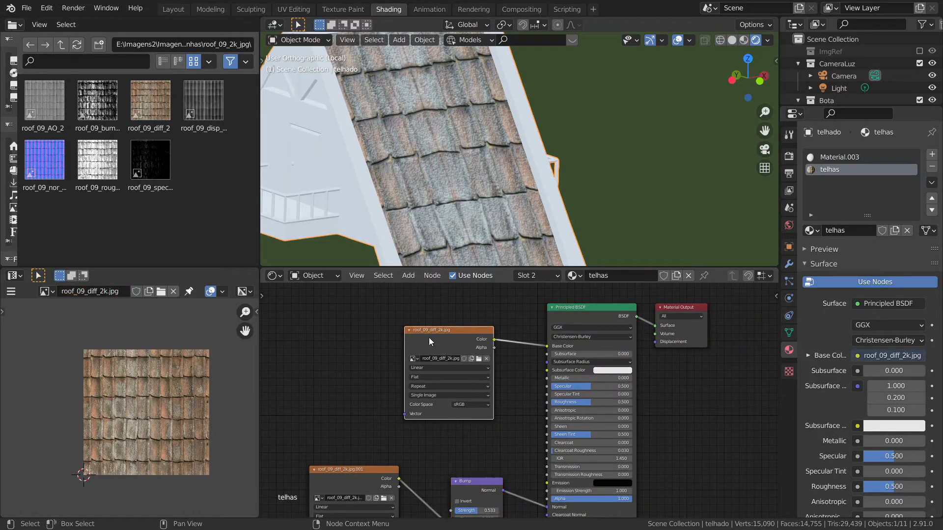
- Move the roof_09_diff_2k.jpg texture node away from the shader and insert a Mix color node on its link to Base Color
left_click_drag(429, 337, 349, 329)
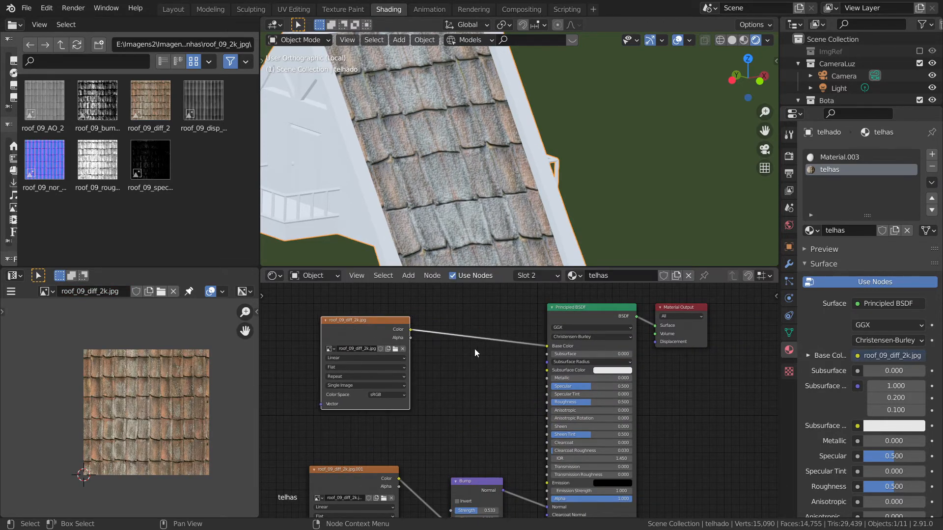
key("shift+a")
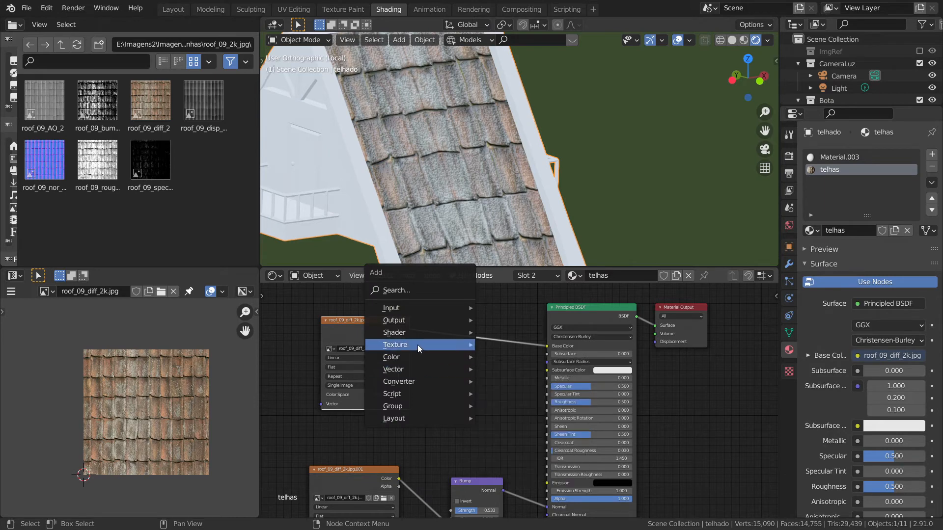
mouse_move(415, 355)
left_click(513, 421)
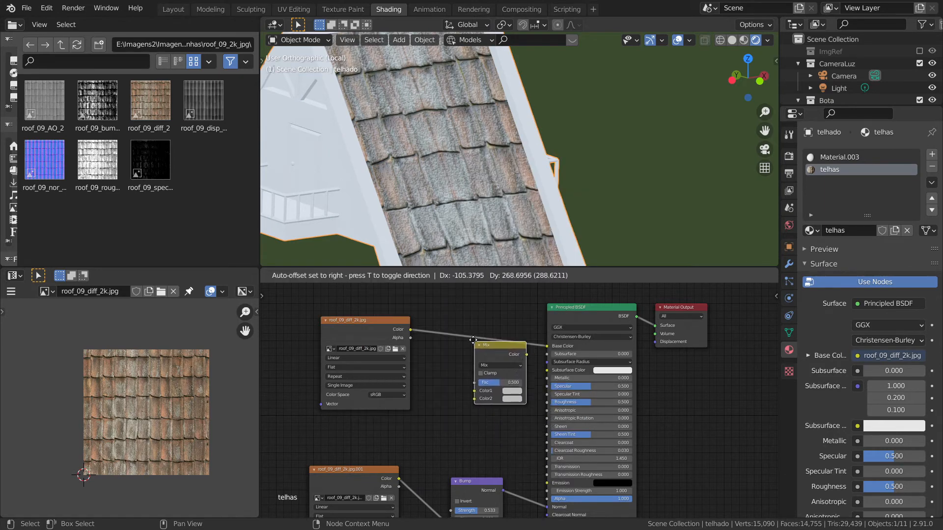
left_click(464, 324)
- Set the Mix node's Color2 to a saturated orange and move the texture's Color link from Color1 to Fac
left_click(499, 381)
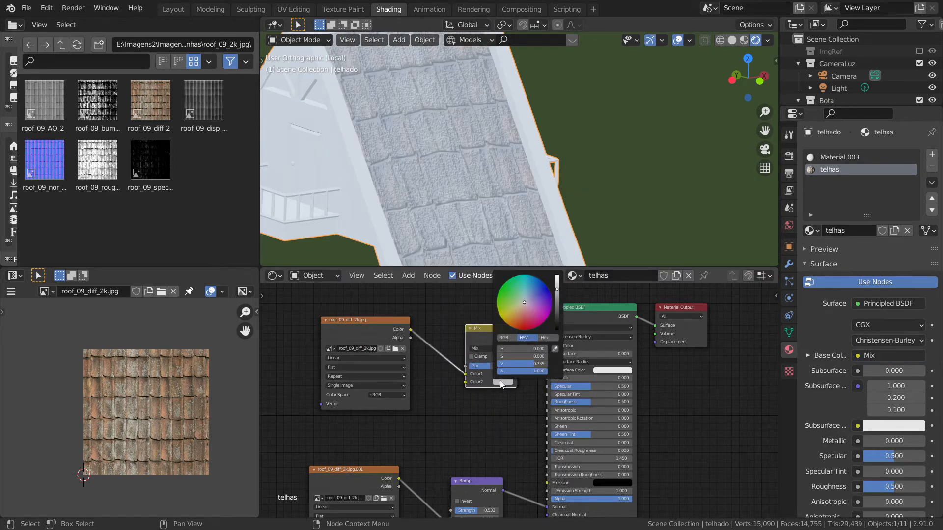
left_click_drag(517, 326, 512, 323)
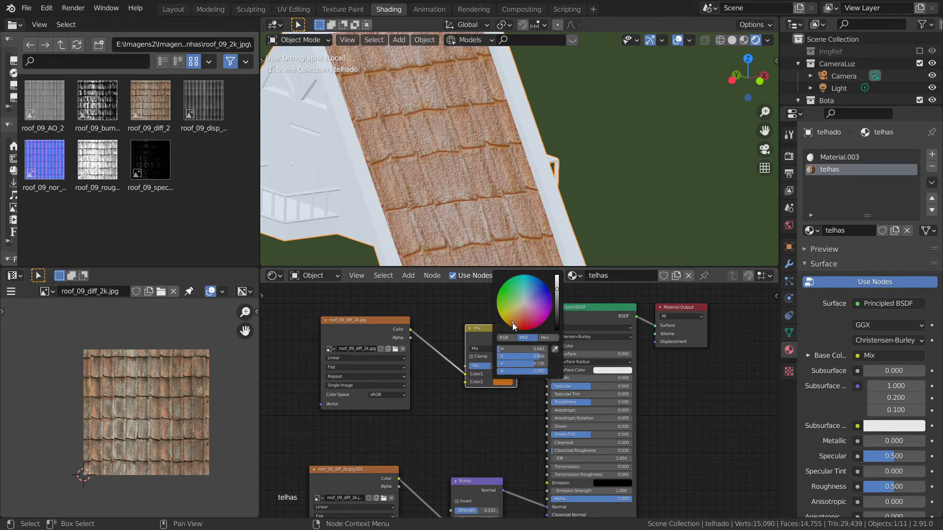
left_click_drag(464, 374, 465, 365)
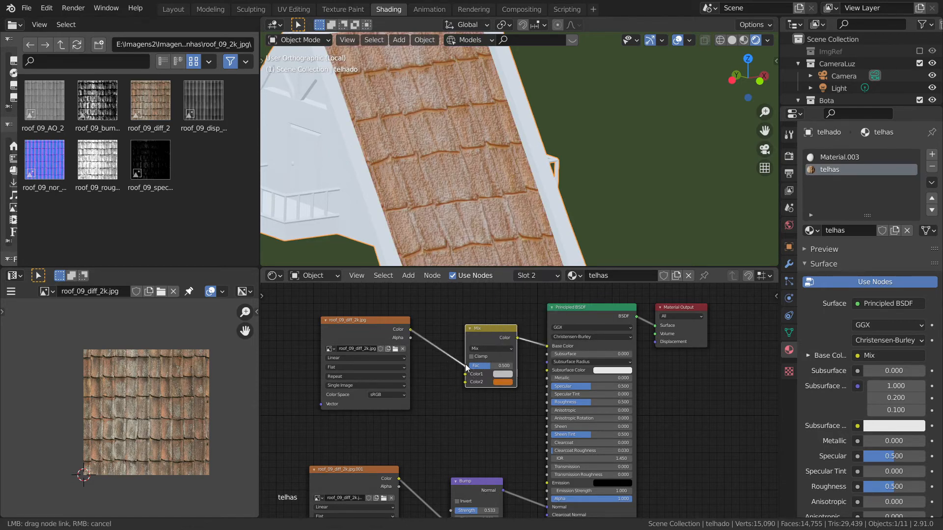
- Set the Mix node's Color1 to a near-black brown and adjust the orange of Color2
left_click(502, 373)
left_click(520, 320)
left_click_drag(557, 282, 557, 319)
left_click(508, 382)
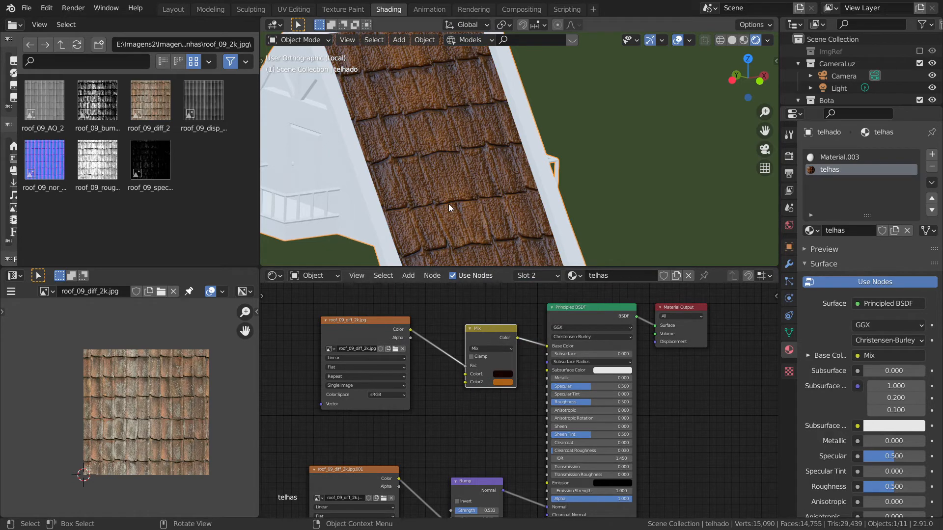
- Set the roof material's Bump strength to about 0.347 and check the roof on the whole model in the Layout workspace
middle_click_drag(486, 410, 488, 316)
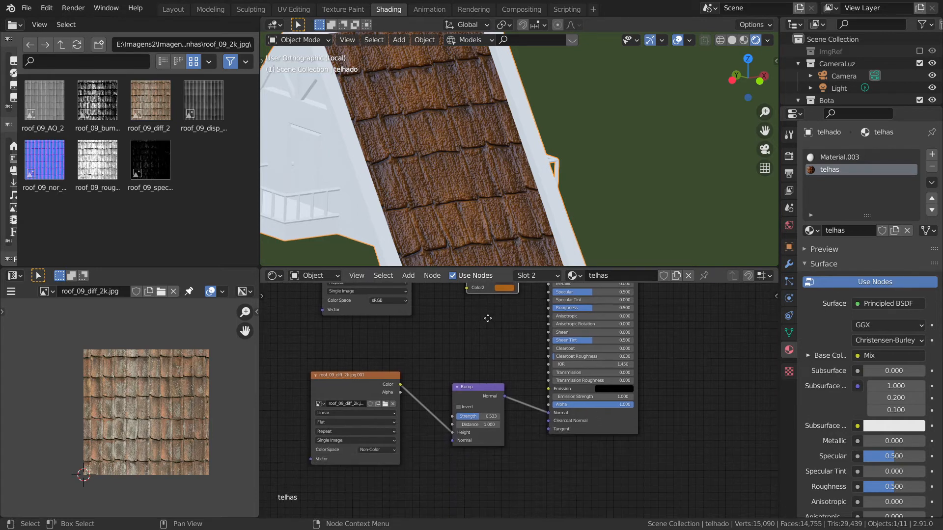
left_click_drag(481, 416, 472, 415)
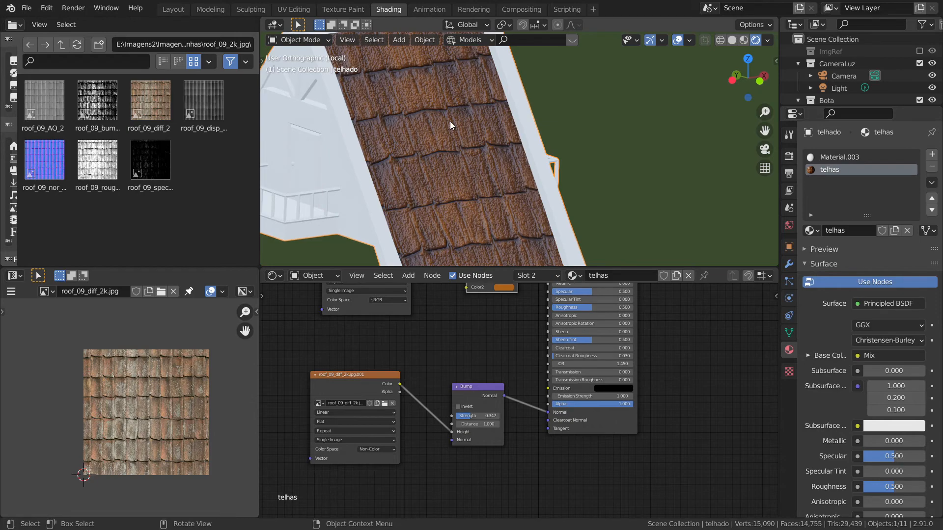
left_click(173, 11)
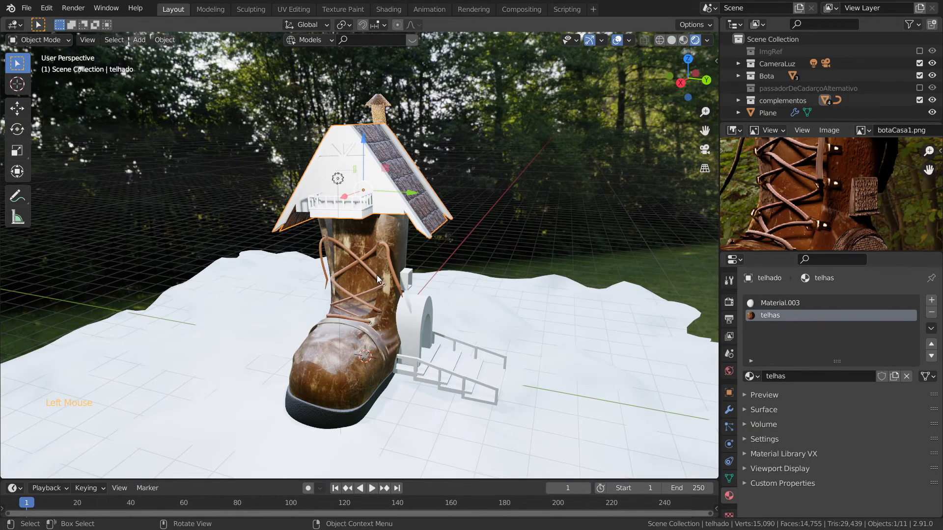
scroll(377, 275, "up", 2)
middle_click_drag(370, 266, 437, 251)
scroll(383, 255, "up", 5)
- Select the boot and isolate it in local view in the Shading workspace, framing the upper eyelet
left_click(393, 233)
left_click(393, 234)
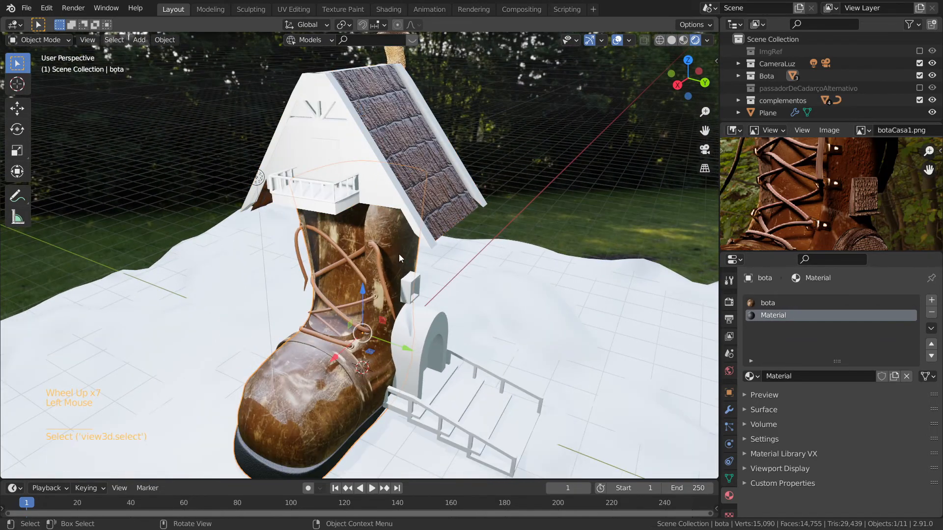
left_click(379, 12)
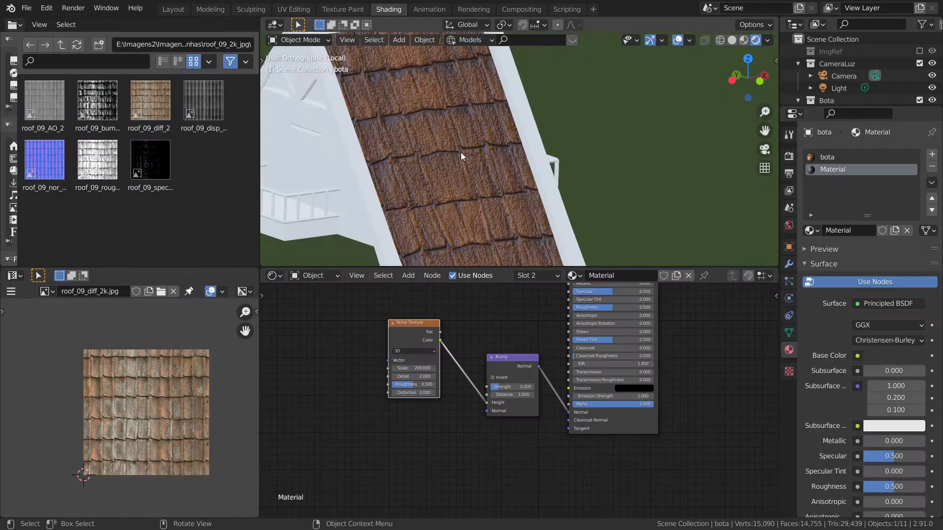
key("KP_Divide")
key("KP_Divide")
scroll(476, 172, "up", 2)
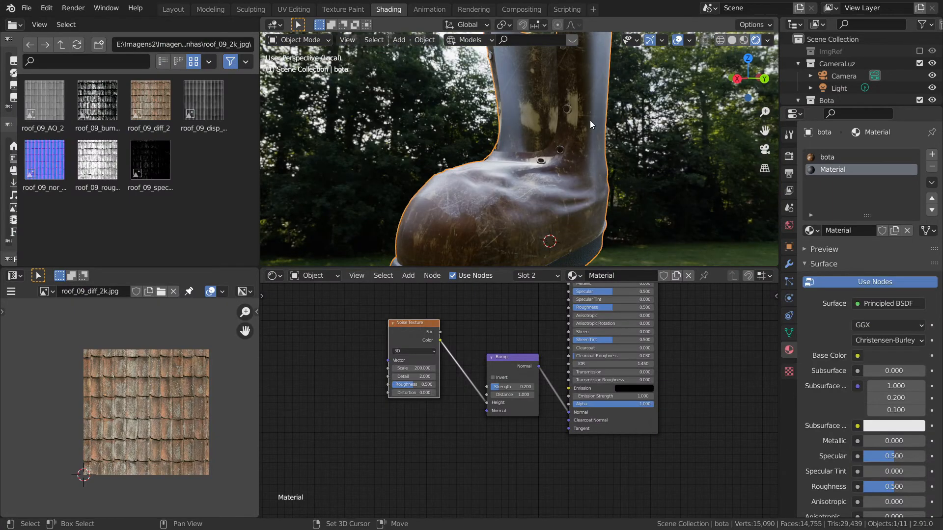
middle_click_drag(591, 120, 526, 166, "shift")
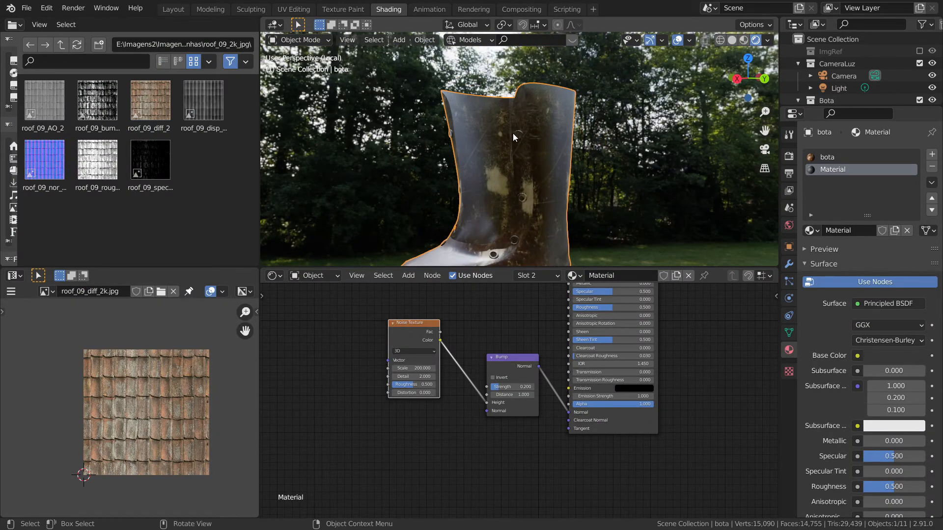
scroll(528, 143, "up", 4)
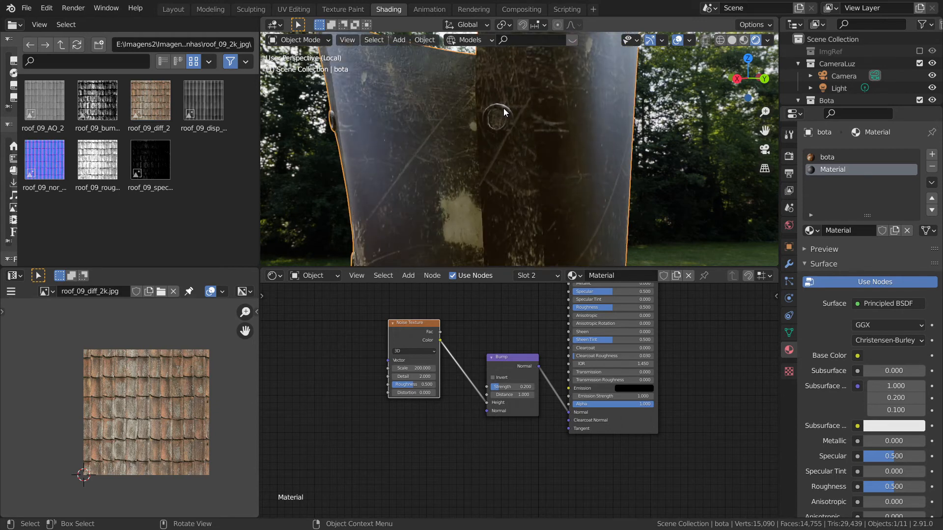
- Enter Edit Mode on the boot and select the ring faces of the upper eyelet
key("Tab")
scroll(508, 118, "up", 7)
left_click(447, 74, "alt")
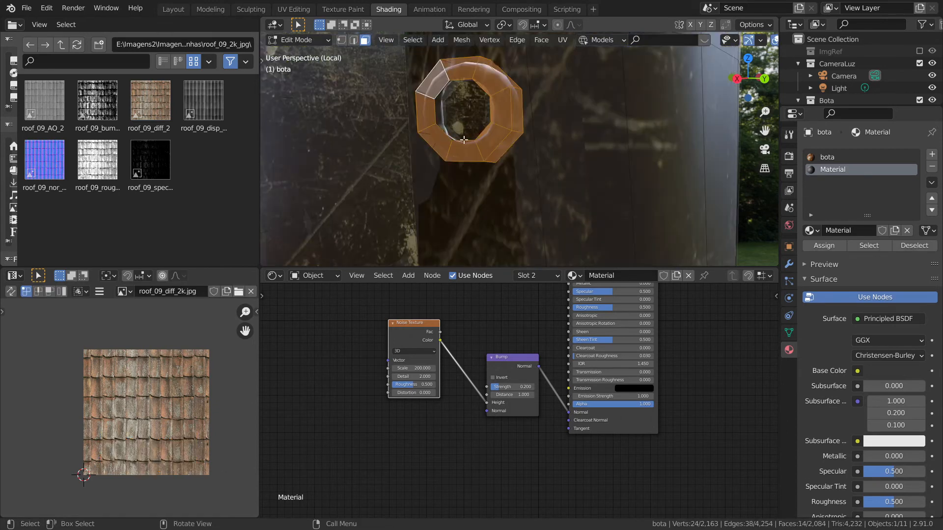
mouse_move(520, 158)
middle_mouse_down()
mouse_move(463, 173)
mouse_move(530, 167)
middle_mouse_up()
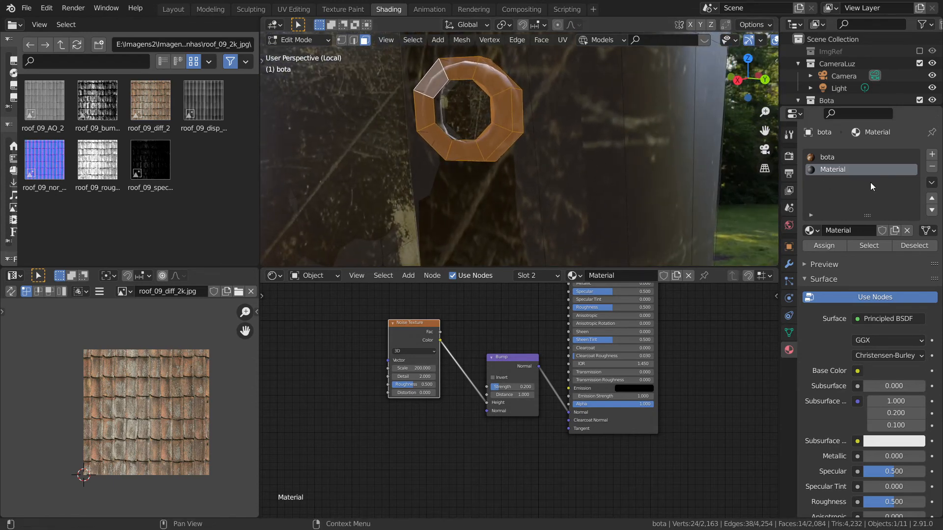
- Add a new material slot to the boot, assign its new material to the selected eyelet faces and name it ilhoses
left_click(932, 155)
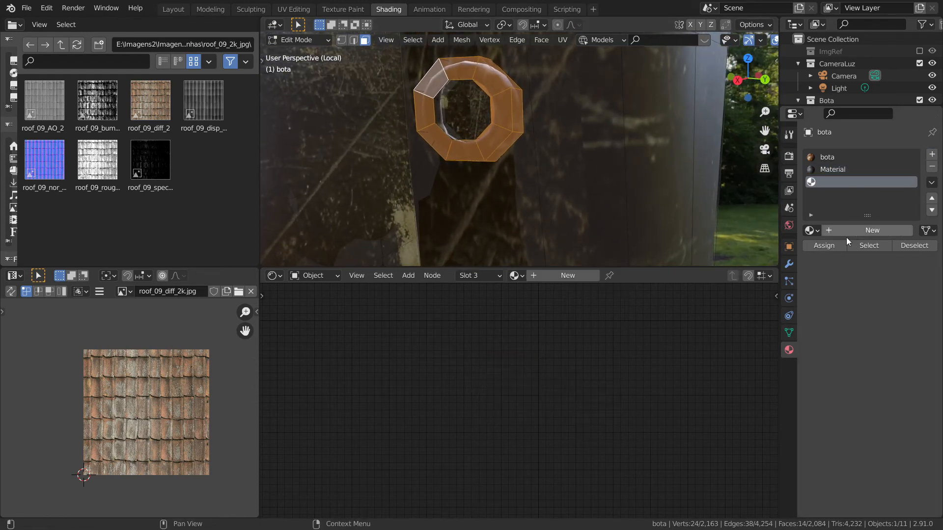
left_click(565, 276)
scroll(532, 335, "up", 3)
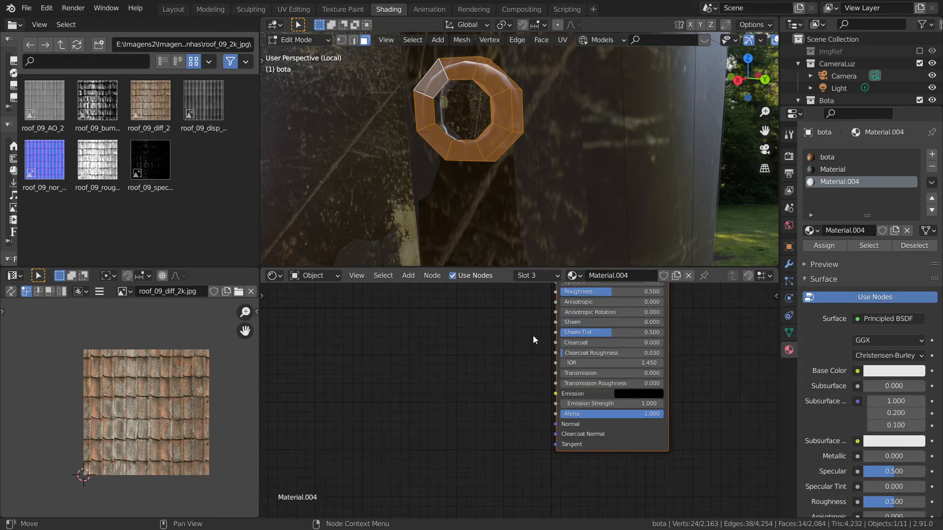
left_click(825, 246)
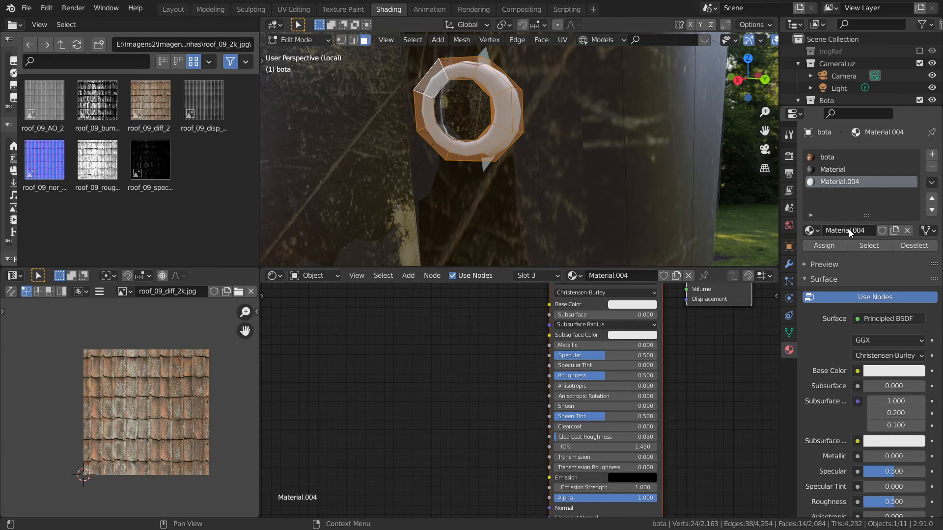
key("BackSpace")
type("ilhoses")
key("Return")
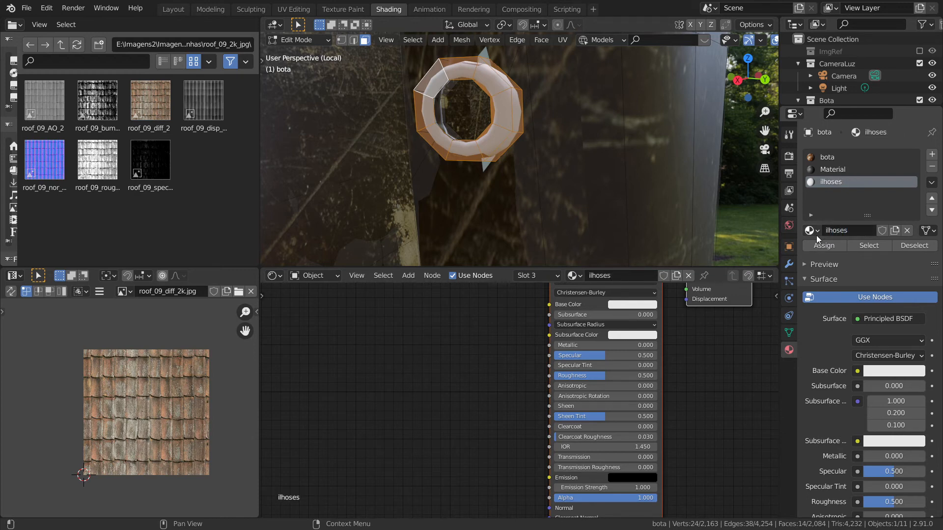
- Make the ilhoses material metallic orange with Metallic 1.000, Roughness 0.162 and an orange Base Color
middle_click_drag(505, 347, 446, 370)
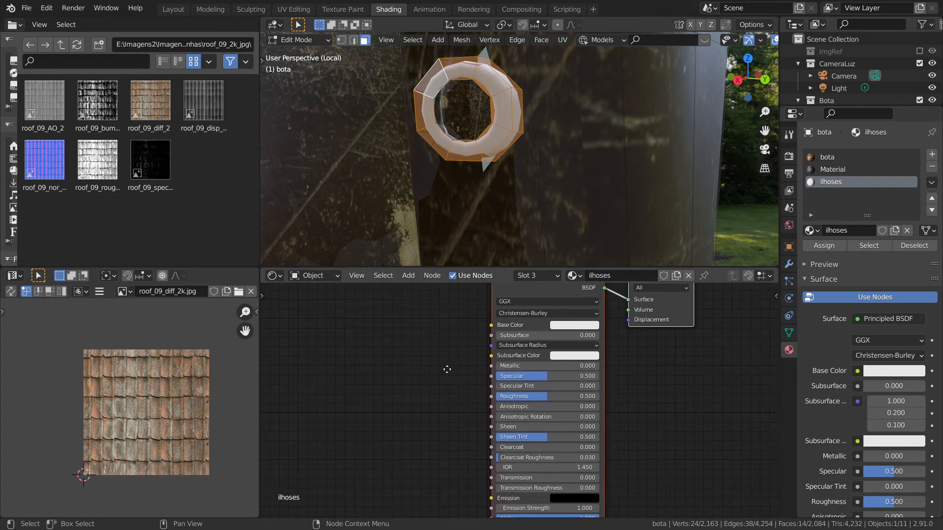
mouse_move(501, 366)
left_mouse_down()
mouse_move(600, 371)
mouse_move(545, 396)
left_mouse_up()
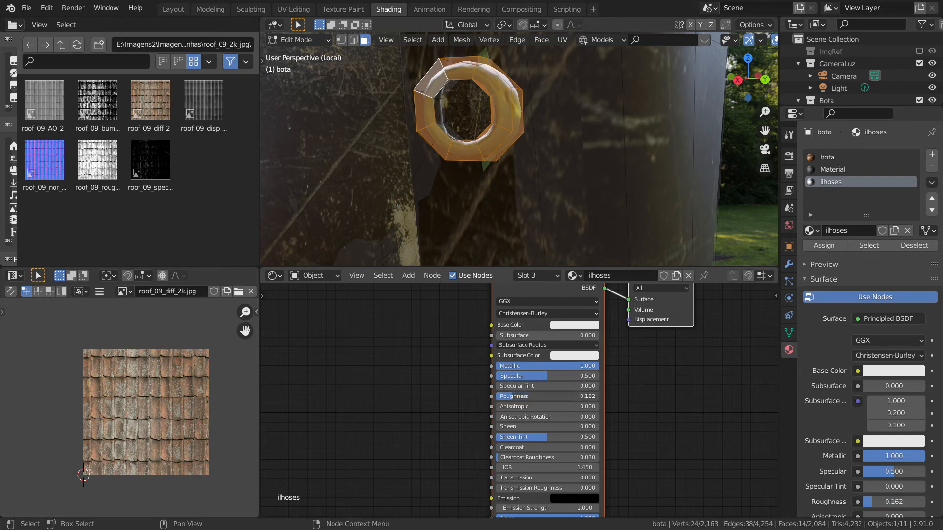
left_click(562, 326)
left_click(578, 245)
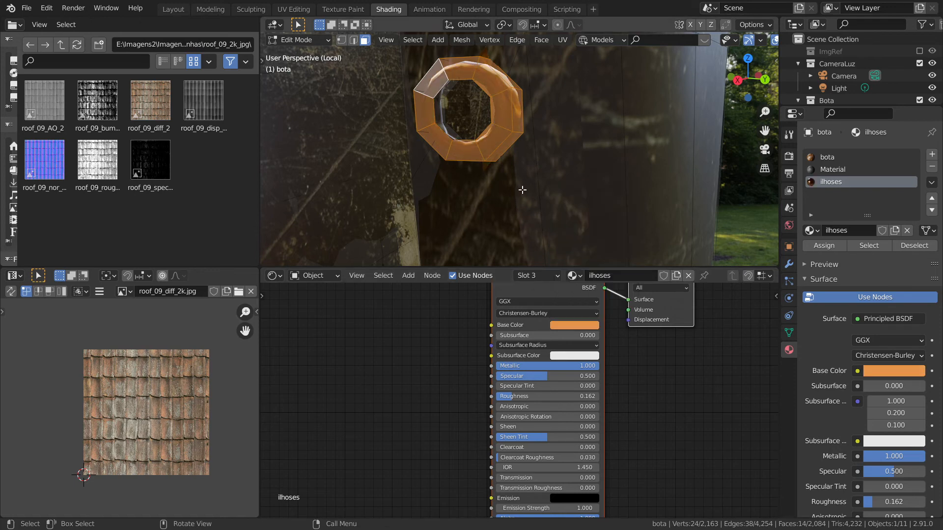
- Add the next eyelet down the boot's shaft to the selection, grow the selection and assign the ilhoses material
middle_click_drag(522, 191, 549, 218)
middle_click_drag(554, 182, 565, 88)
middle_click_drag(577, 199, 526, 199, "shift")
key("l")
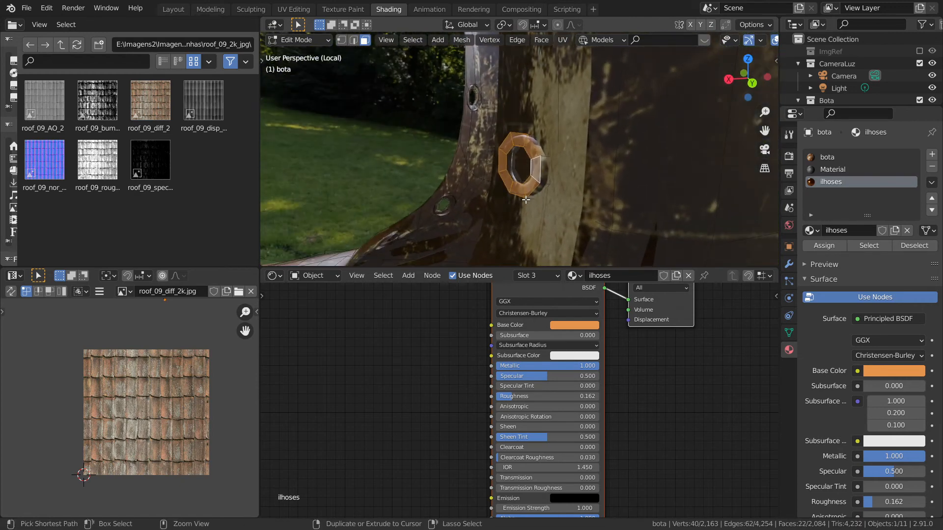
key("ctrl+KP_Add")
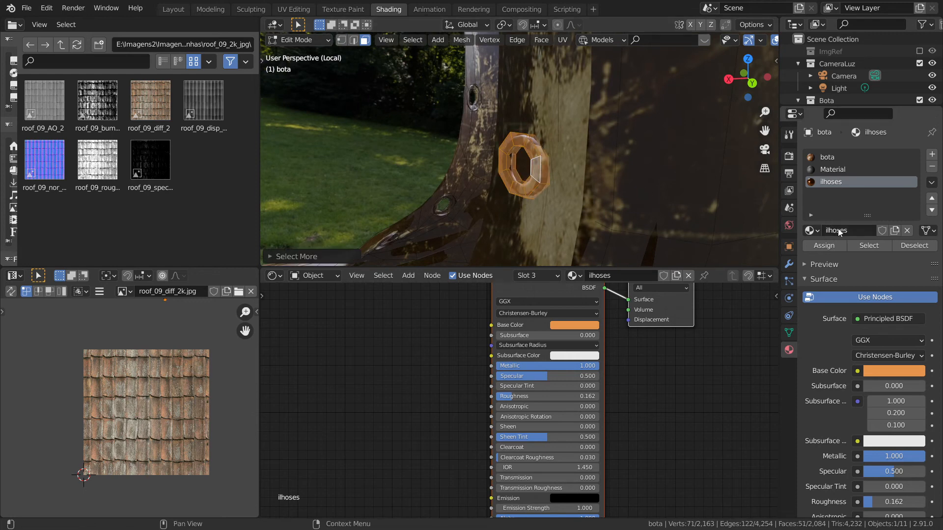
left_click(827, 246)
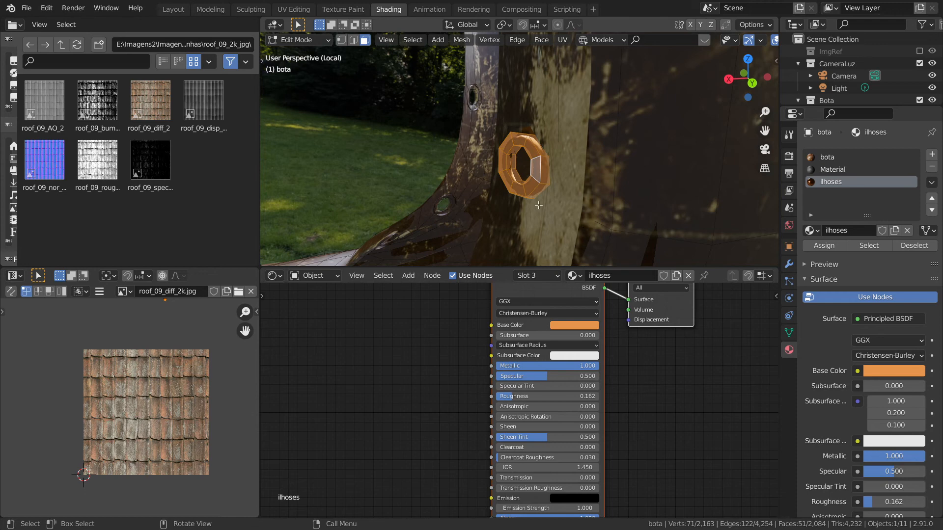
- Reselect only the second eyelet on the boot's shaft with its grown ring faces and assign ilhoses to it again
middle_click_drag(547, 229, 656, 71)
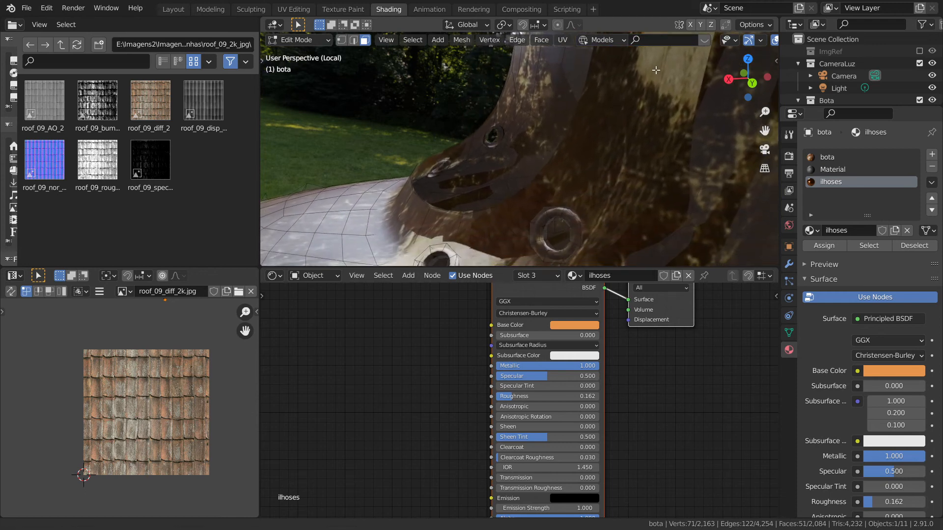
middle_click_drag(617, 201, 625, 167, "shift")
left_click(581, 188, "alt+shift")
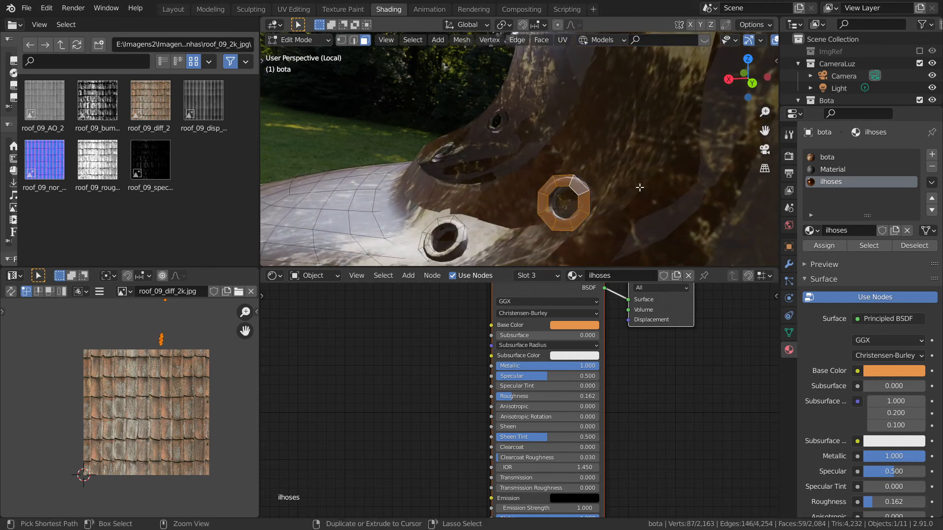
key("ctrl+KP_Add")
scroll(653, 195, "down", 5)
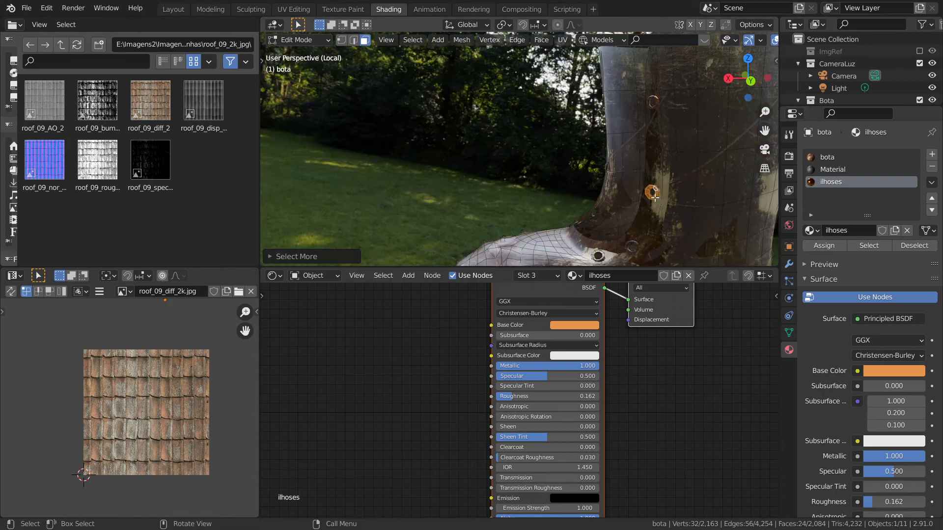
left_click(824, 245)
- Clear the selection, select the ring of the eyelet near the ankle, grow it and assign the ilhoses material
key("KP_Decimal")
key("alt+a")
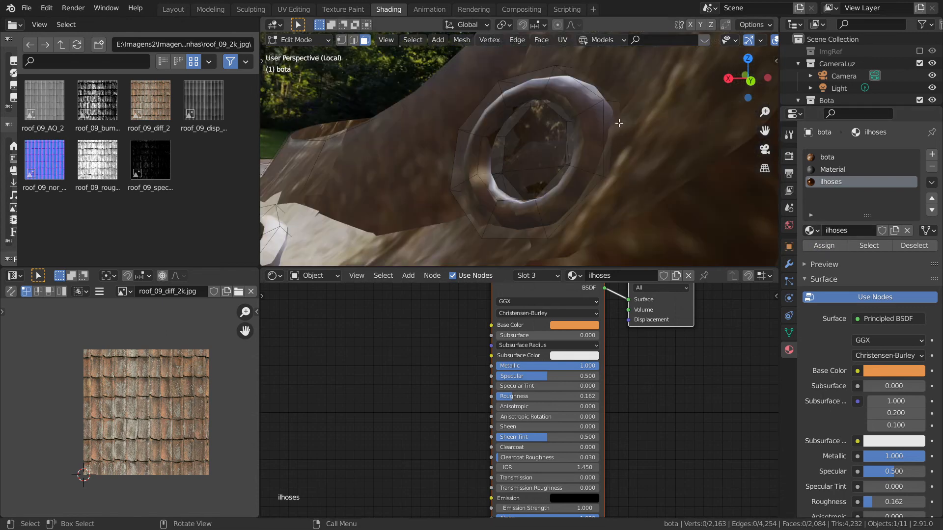
left_click(586, 107, "alt")
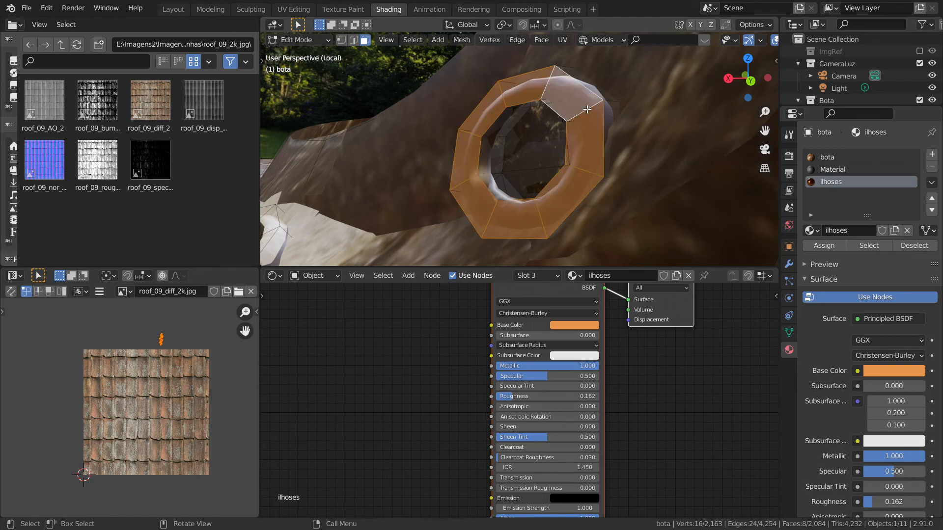
key("ctrl+KP_Add")
left_click(824, 247)
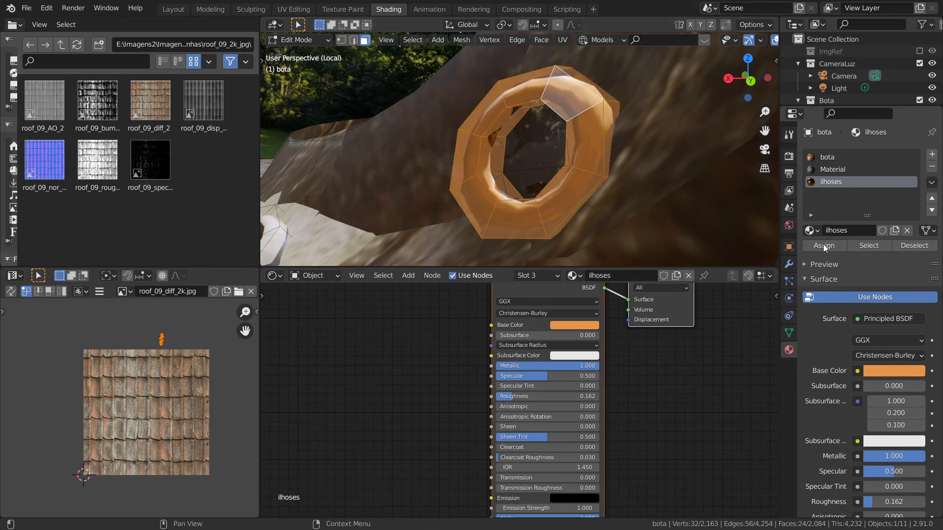
- Clear the selection, select the ring of the eyelet on the boot's instep, grow it and assign the ilhoses material
scroll(662, 115, "down", 1)
scroll(685, 108, "down", 4)
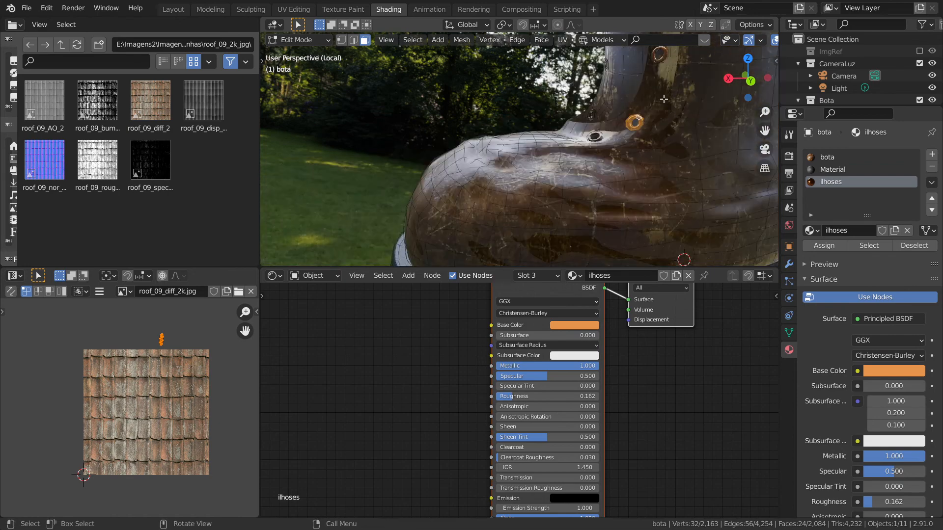
scroll(605, 144, "up", 4)
key("alt+a")
scroll(593, 114, "up", 3)
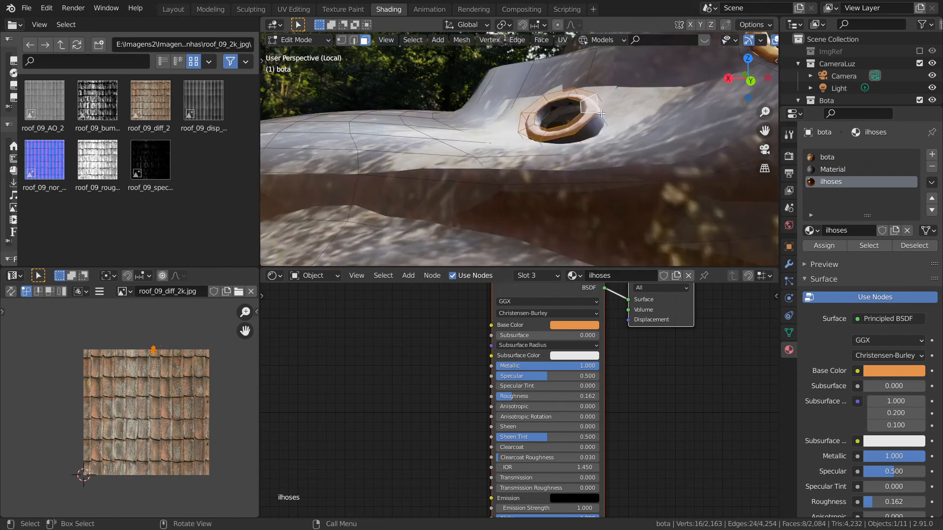
key("l")
middle_click_drag(594, 113, 431, 127)
key("ctrl+KP_Add")
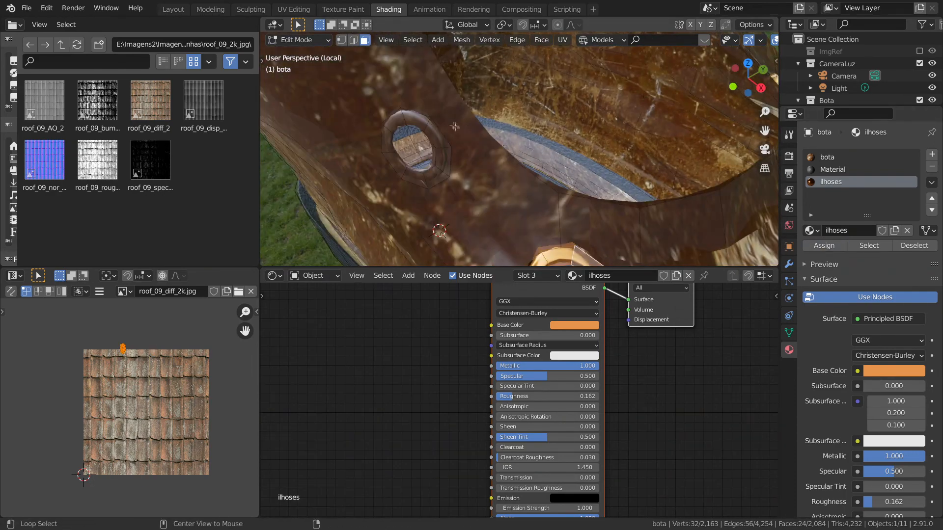
- Select the lower eyelet ring on the boot's opposite side and the one above it in turn, growing each and assigning ilhoses
left_click(431, 126, "shift")
key("ctrl+KP_Add")
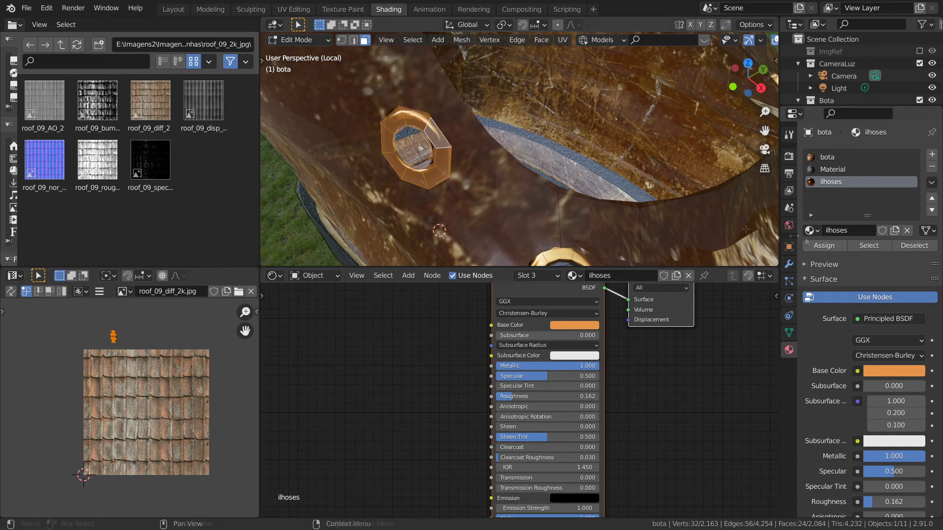
middle_click_drag(486, 133, 531, 86)
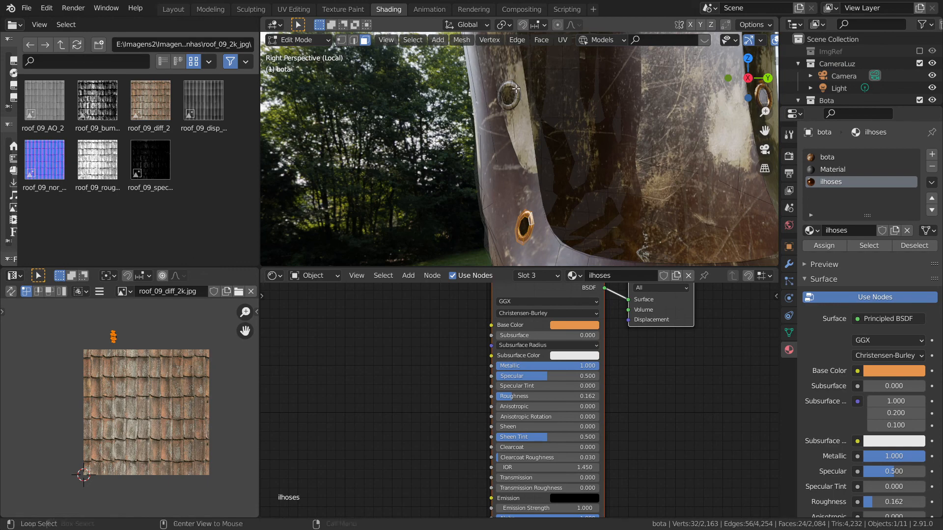
left_click(516, 91, "alt")
scroll(516, 91, "up", 8)
key("ctrl+KP_Add")
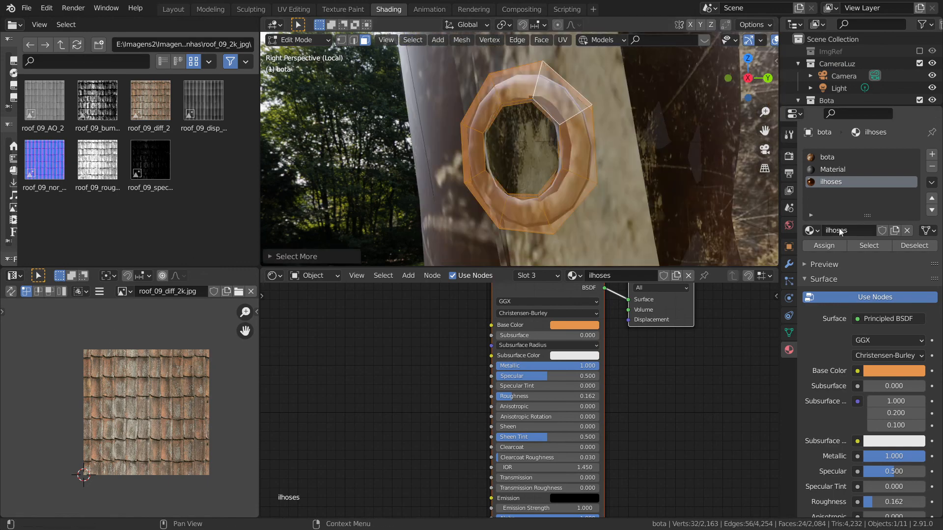
left_click(824, 245)
scroll(521, 74, "up", 2)
middle_click_drag(509, 57, 574, 137, "shift")
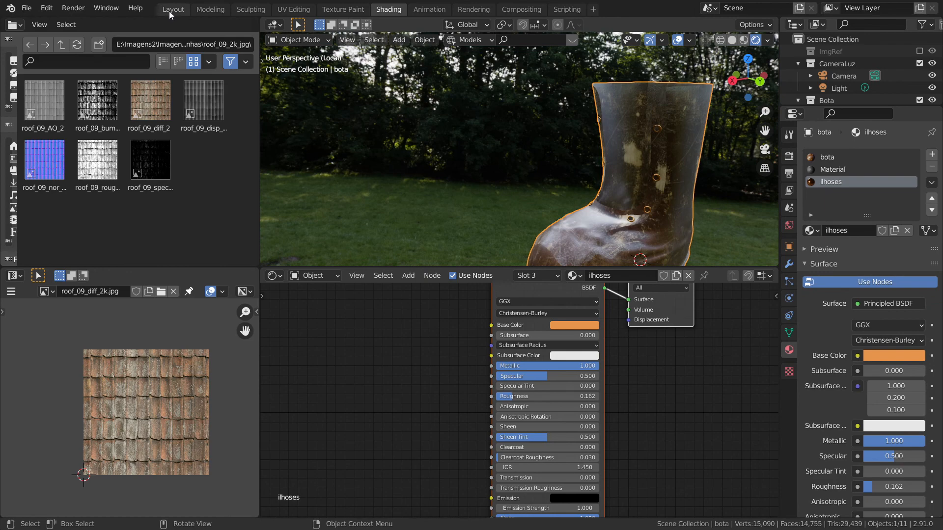
- Switch to the Layout workspace and view the whole boot house with its textured eyelets and roof
left_click(173, 9)
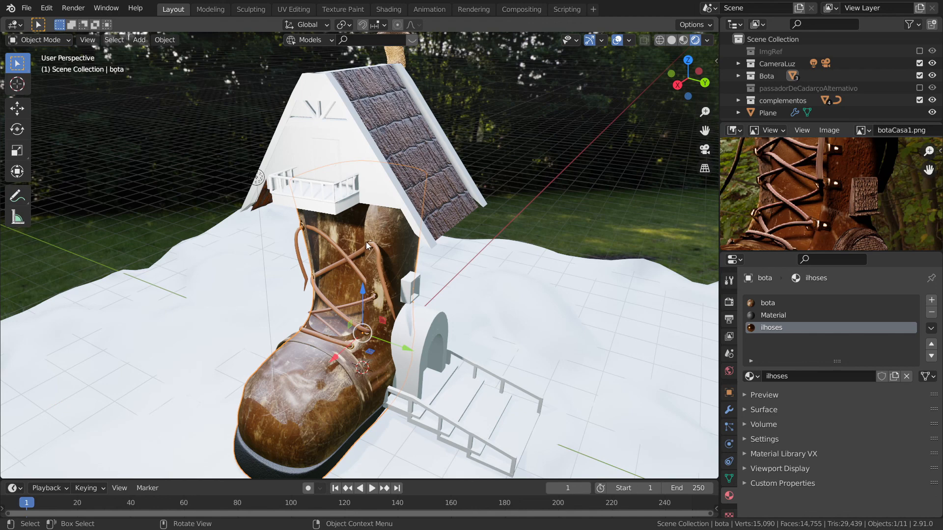
scroll(362, 297, "up", 1)
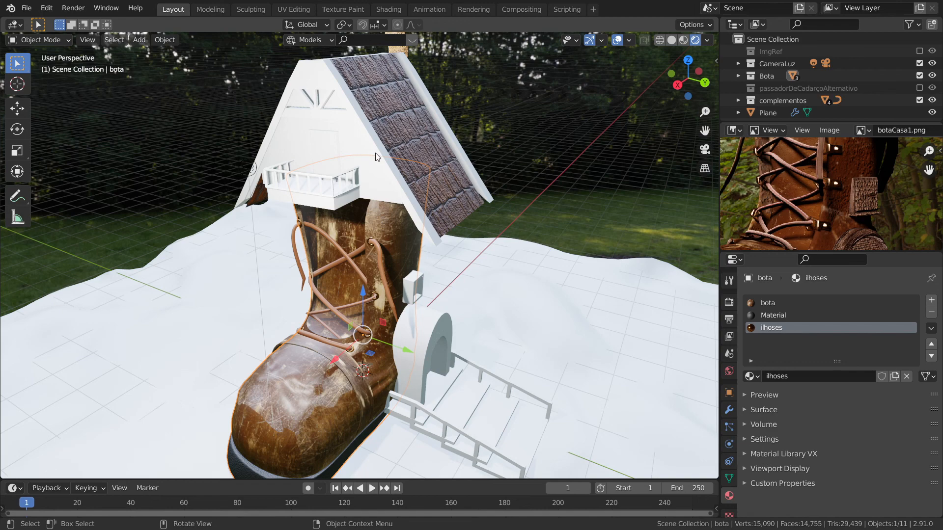
scroll(399, 222, "down", 4)
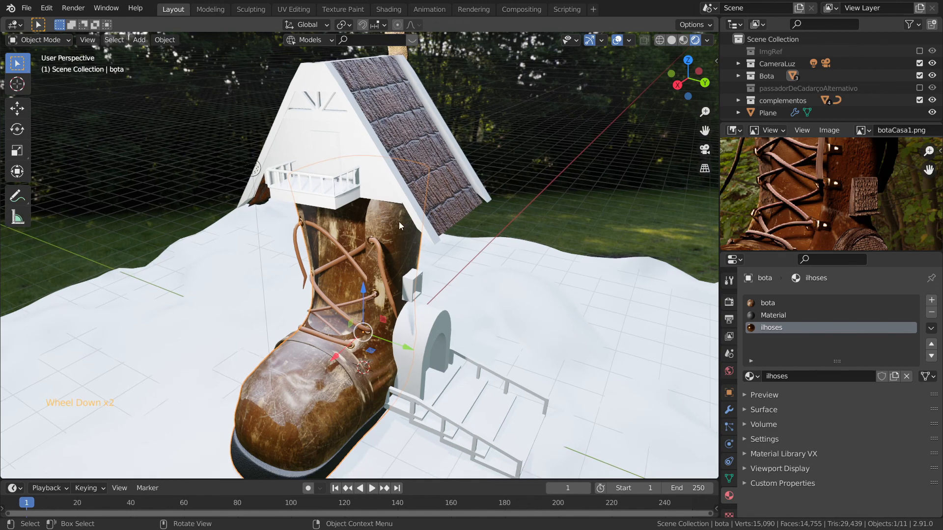